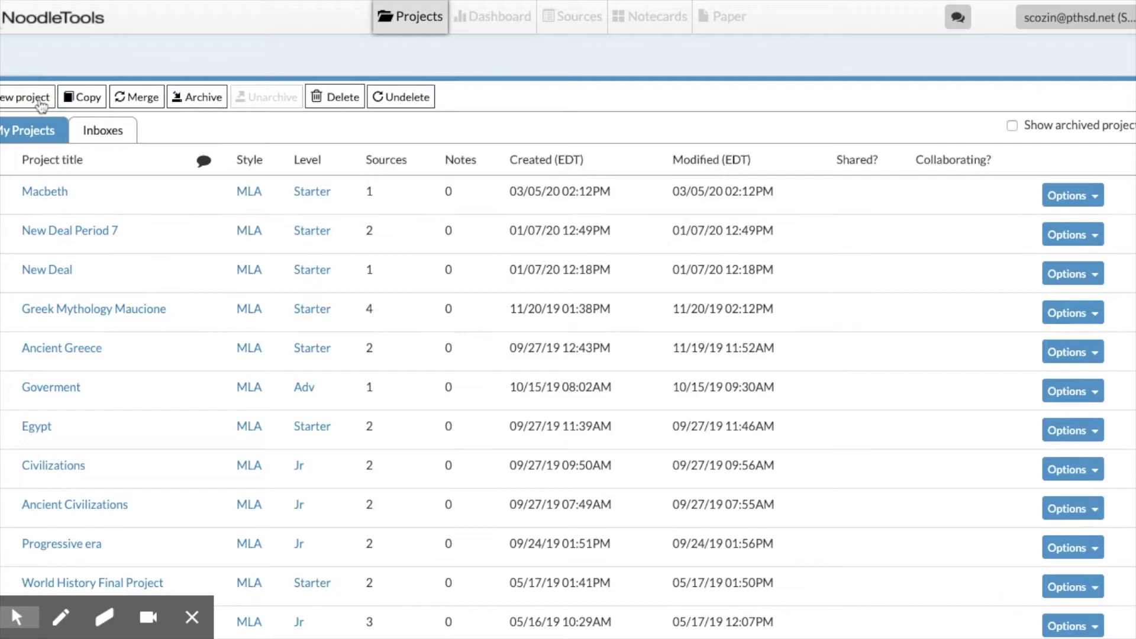
- Create a new project titled "Test Project" with the MLA citation style and the Junior citation level
{"action": "left_click", "coordinate": [16, 99]}
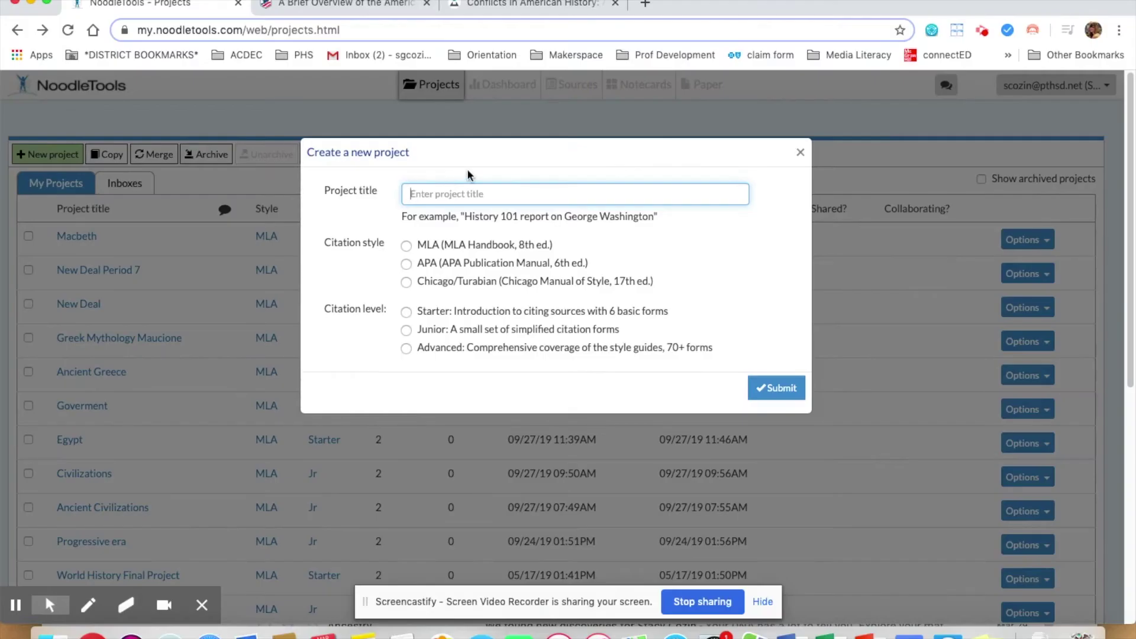
{"action": "type", "text": "Test "}
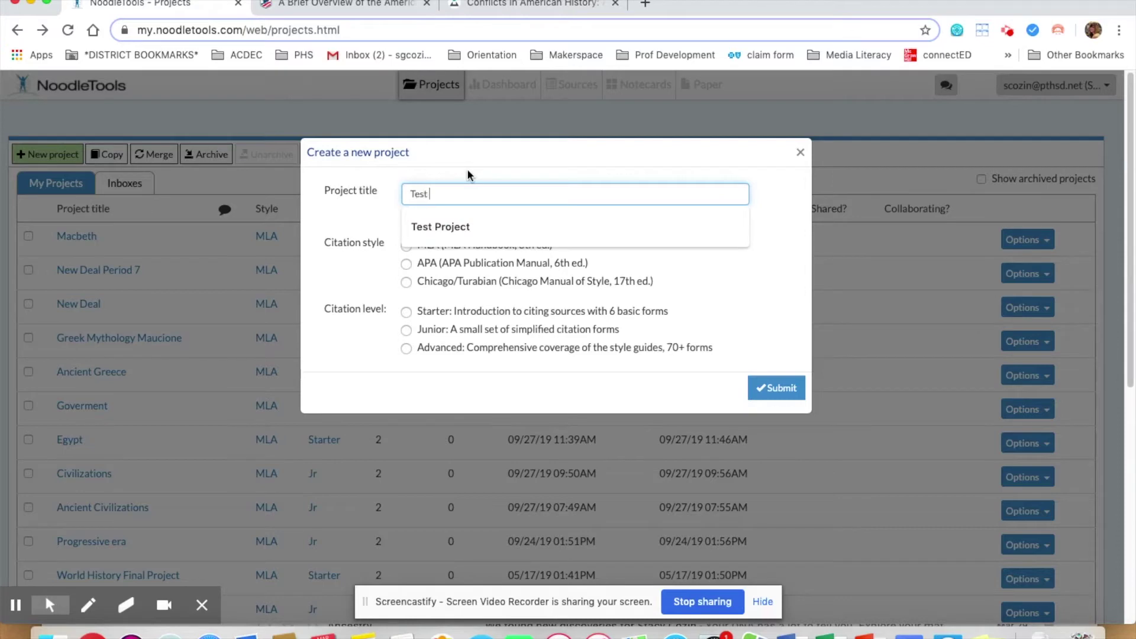
{"action": "type", "text": "Project"}
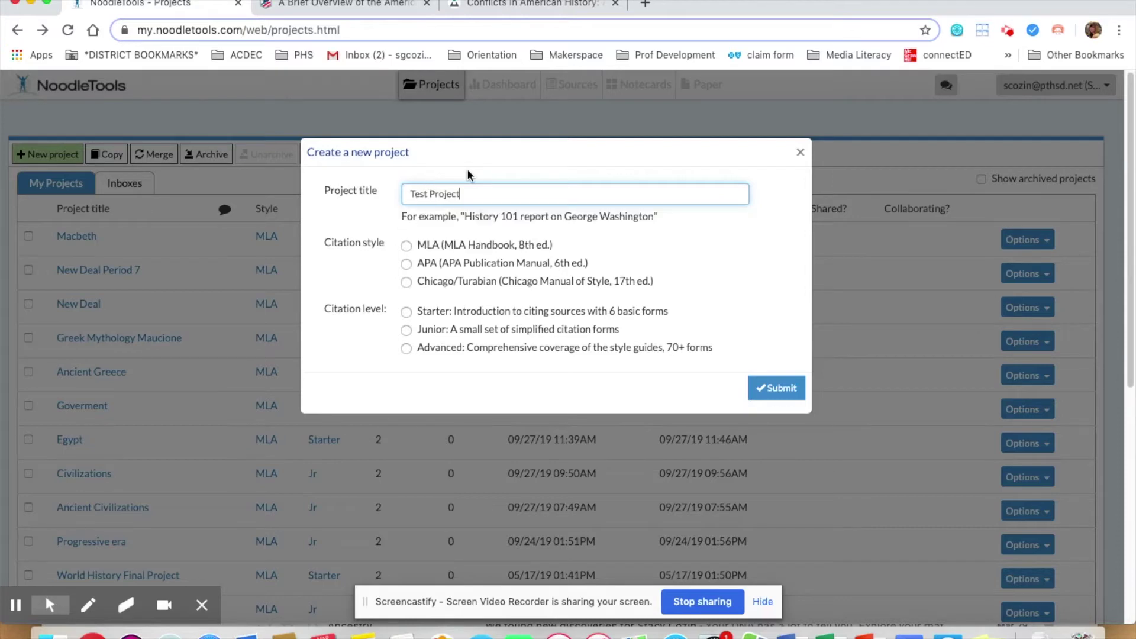
{"action": "left_click", "coordinate": [406, 245]}
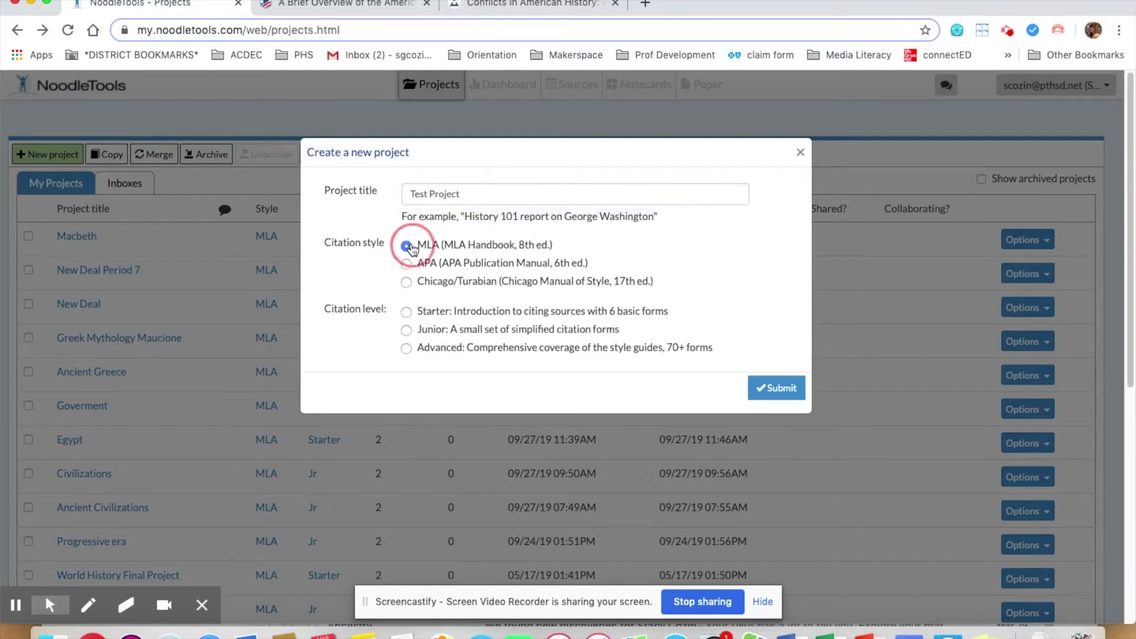
{"action": "left_click", "coordinate": [406, 330]}
{"action": "left_click", "coordinate": [763, 388]}
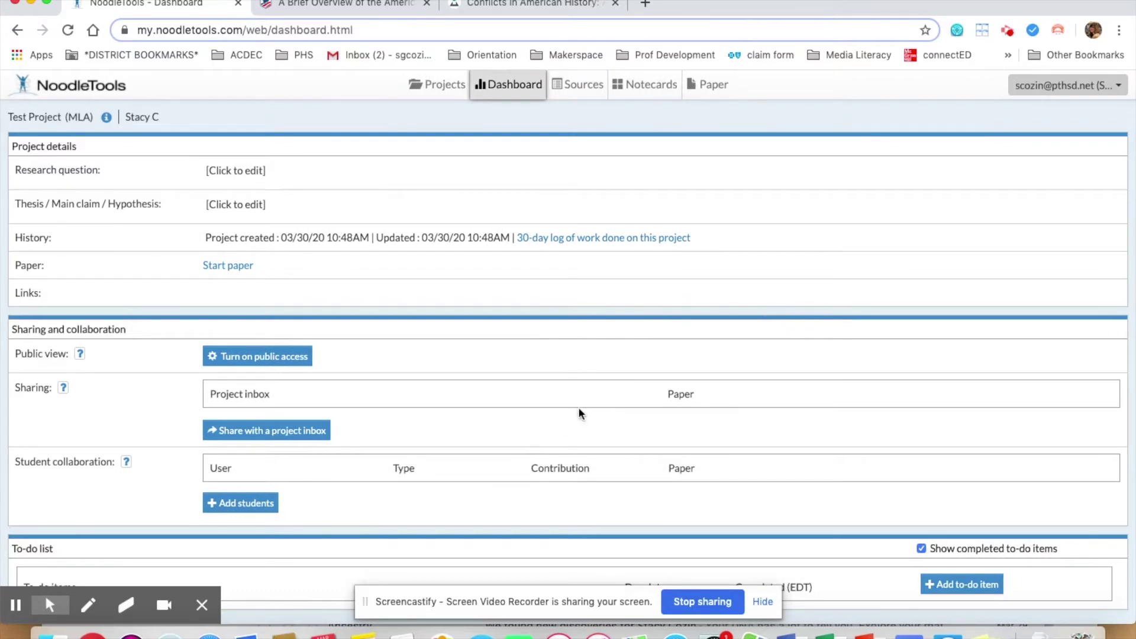
- Start a new source citation for a web page found on a website in the project's sources
{"action": "left_click", "coordinate": [578, 84]}
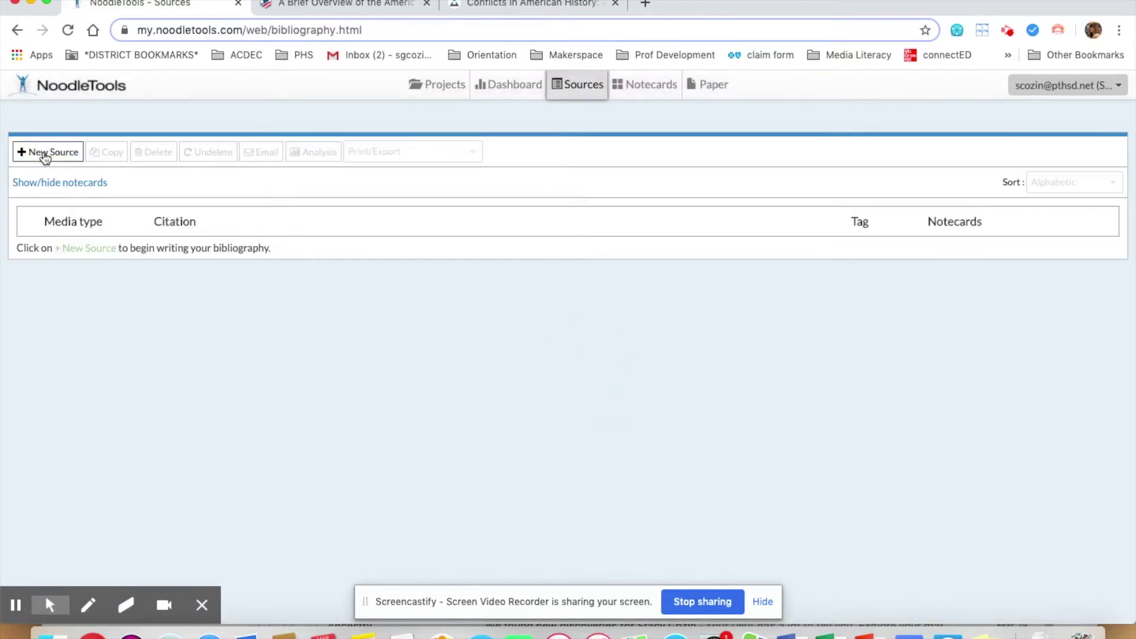
{"action": "left_click", "coordinate": [44, 154]}
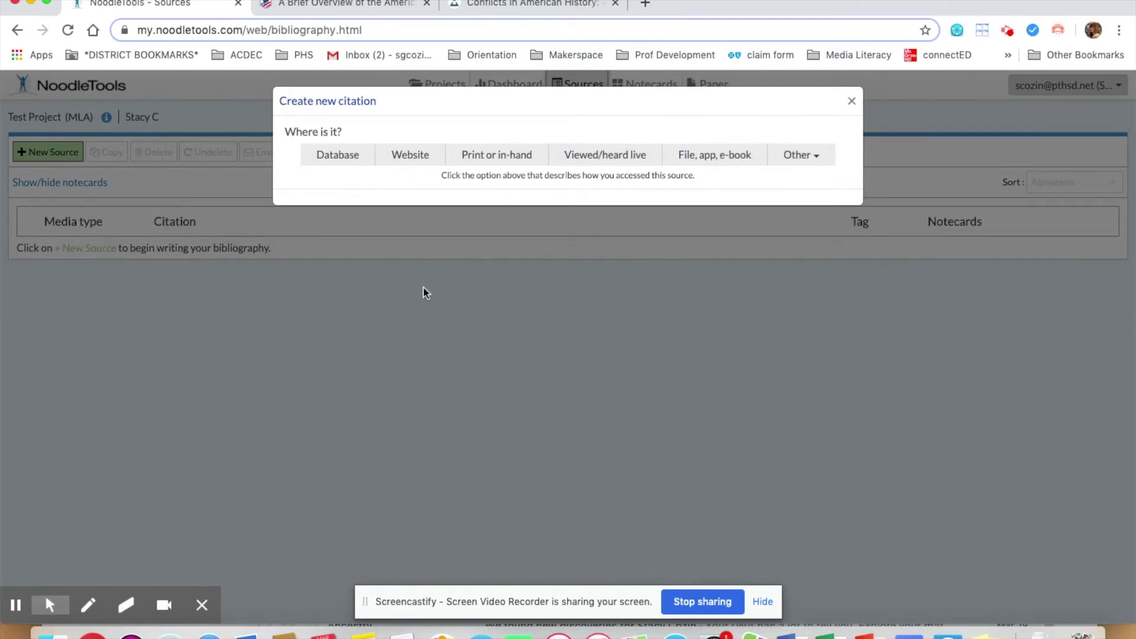
{"action": "left_click", "coordinate": [409, 158]}
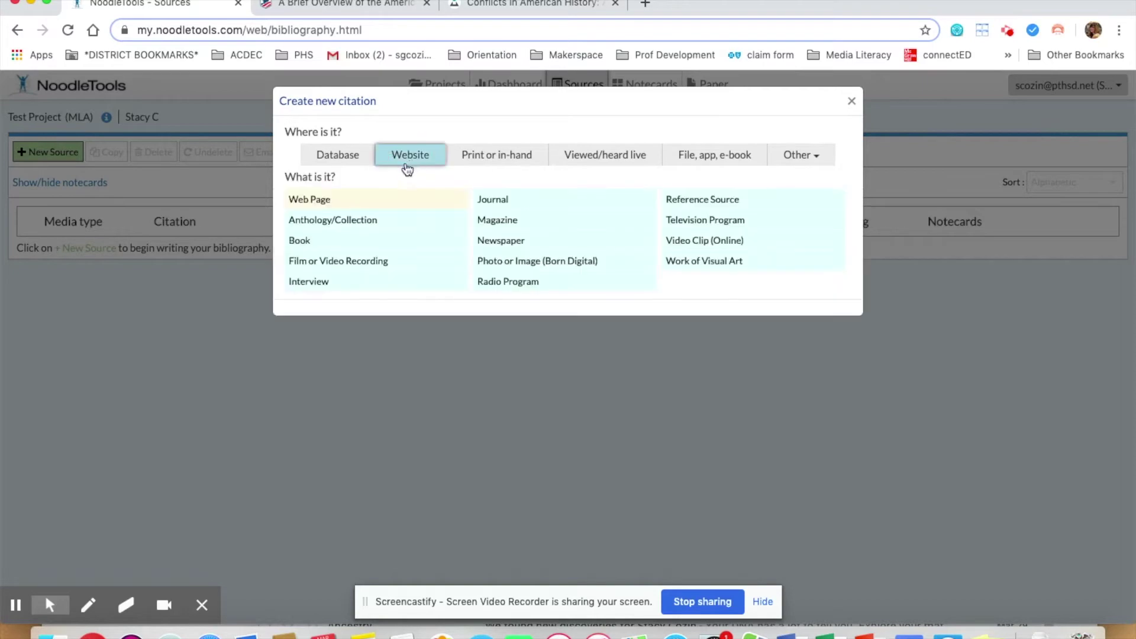
{"action": "left_click", "coordinate": [309, 200]}
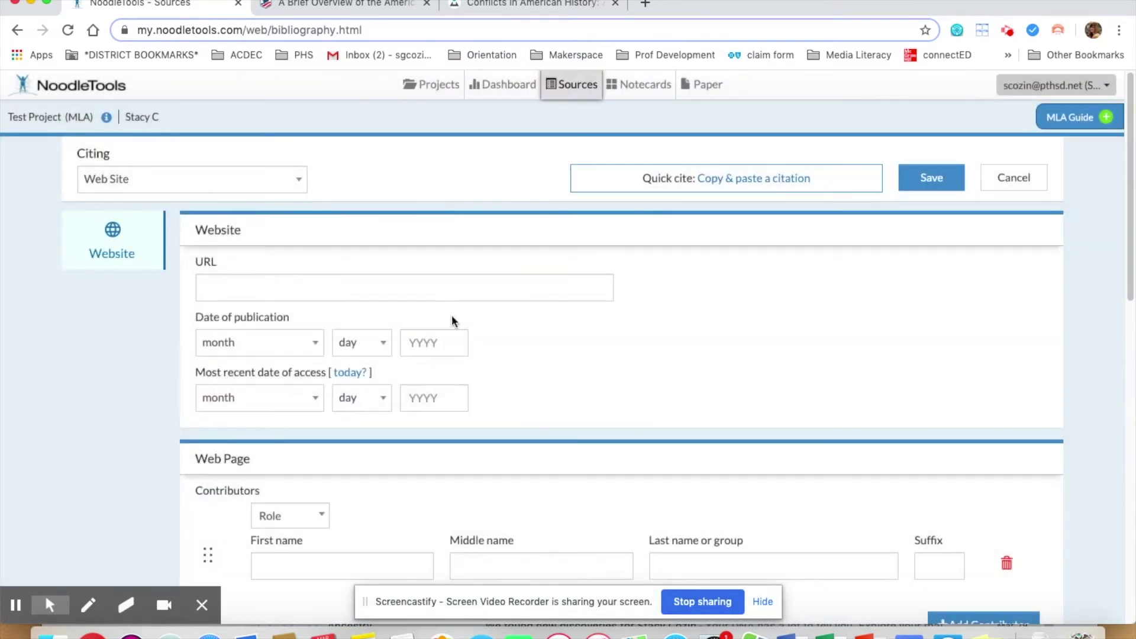
- Copy the web address of the American Civil War overview article into the citation's URL field
{"action": "left_click", "coordinate": [343, 8]}
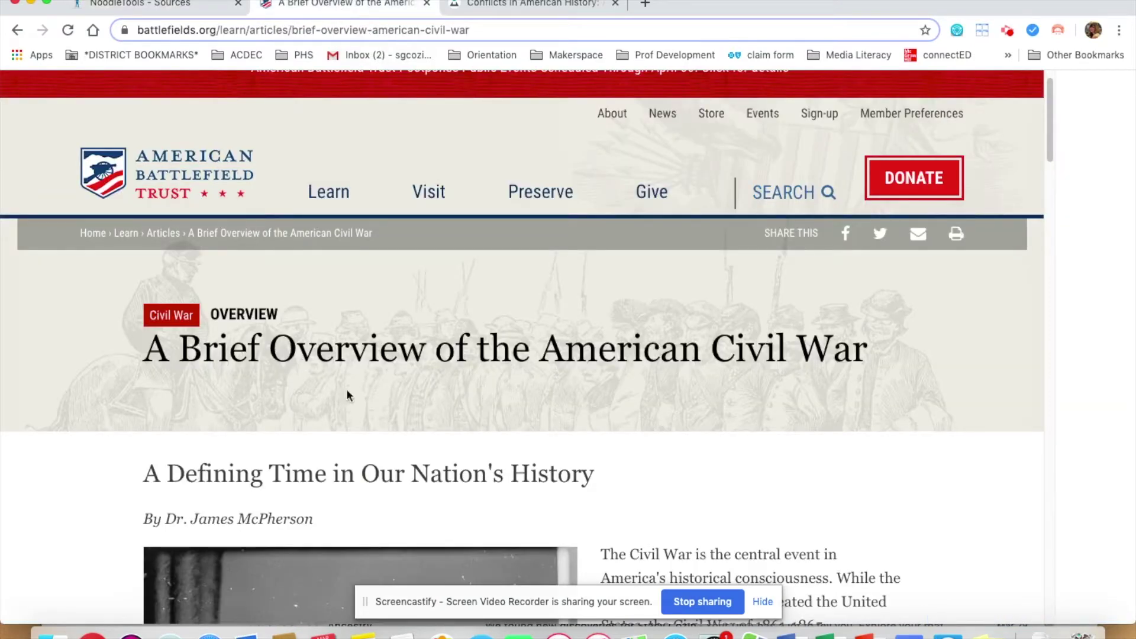
{"action": "scroll", "coordinate": [576, 366], "scroll_direction": "down", "scroll_amount": 1}
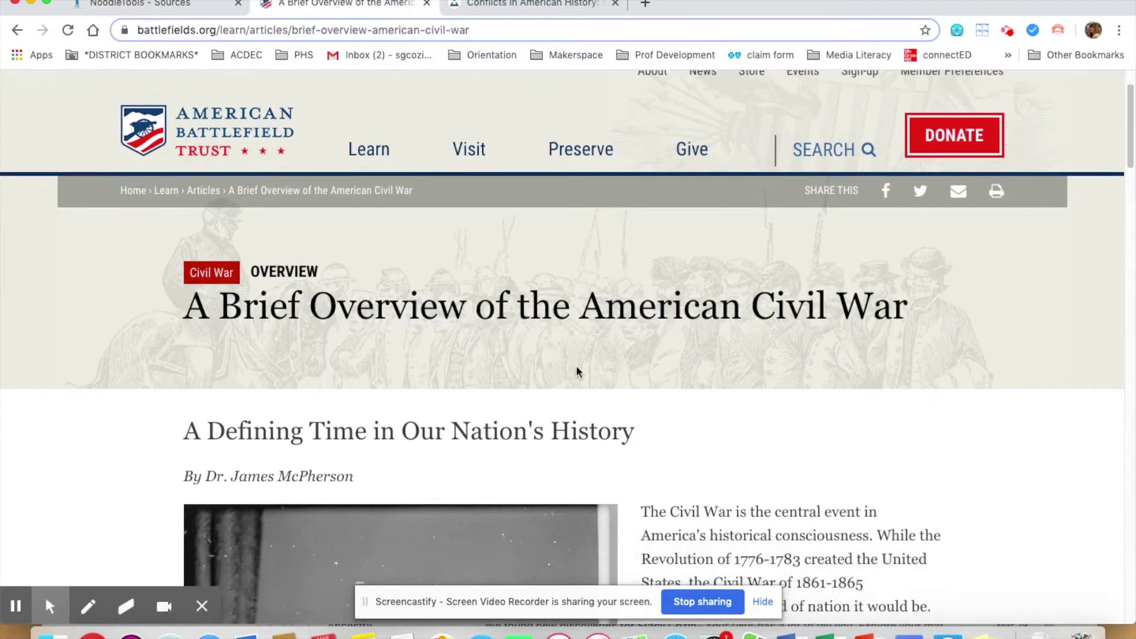
{"action": "scroll", "coordinate": [577, 365], "scroll_direction": "up", "scroll_amount": 3}
{"action": "left_click", "coordinate": [343, 30]}
{"action": "key", "text": "ctrl+c"}
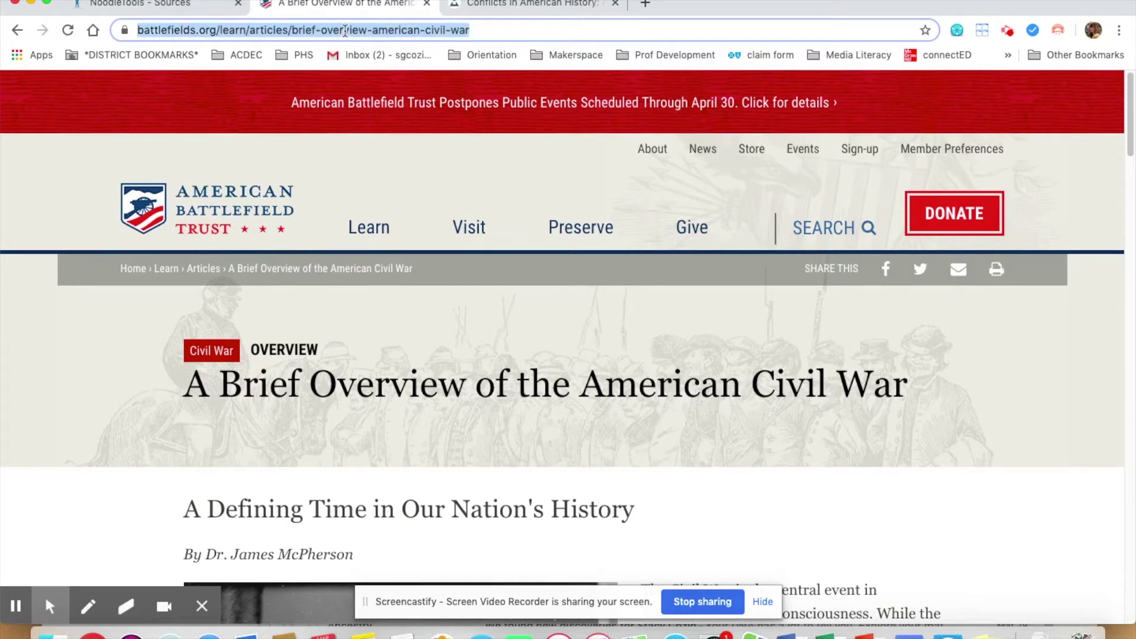
{"action": "left_click", "coordinate": [151, 5]}
{"action": "left_click", "coordinate": [305, 287]}
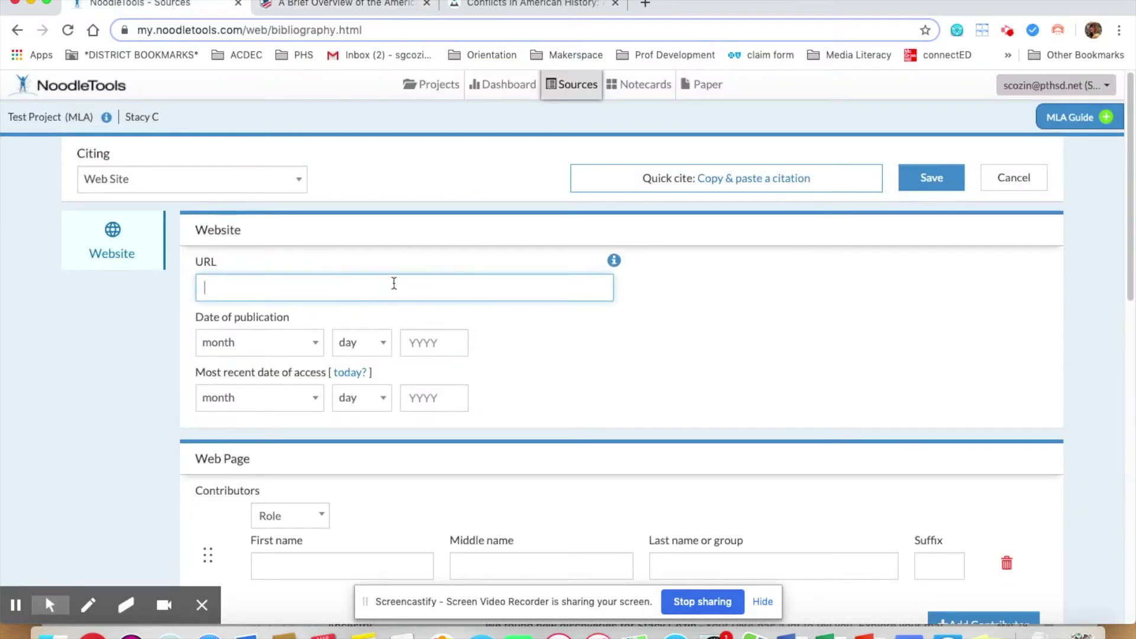
{"action": "key", "text": "ctrl+v"}
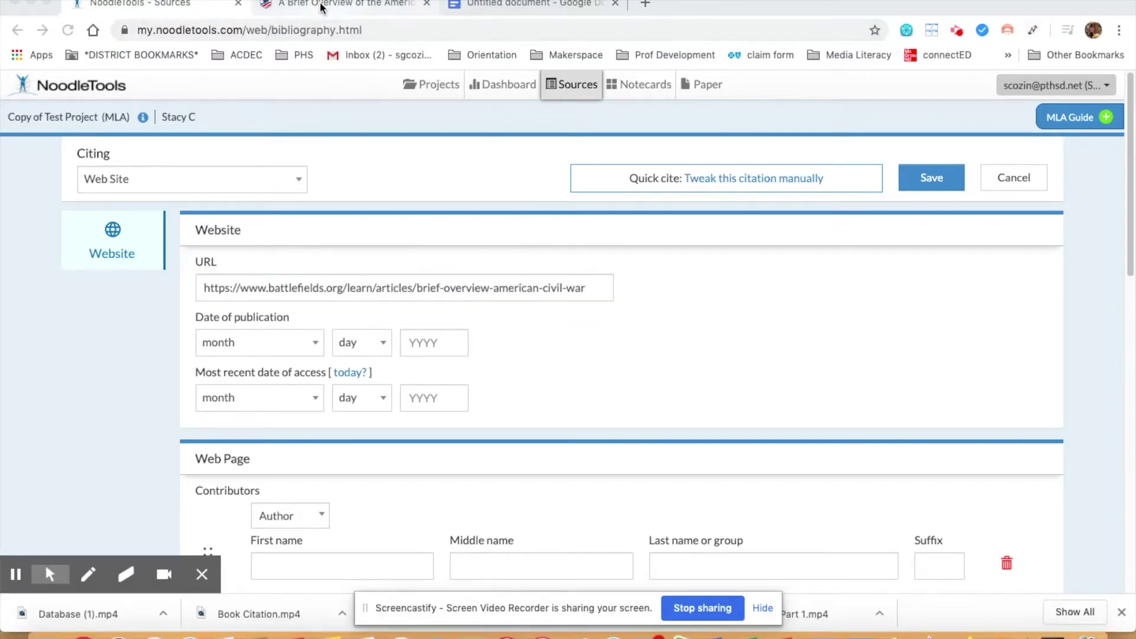
- Check the article page for its publication date, enter 2020 as the publication year and set the access date to today
{"action": "left_click", "coordinate": [321, 6]}
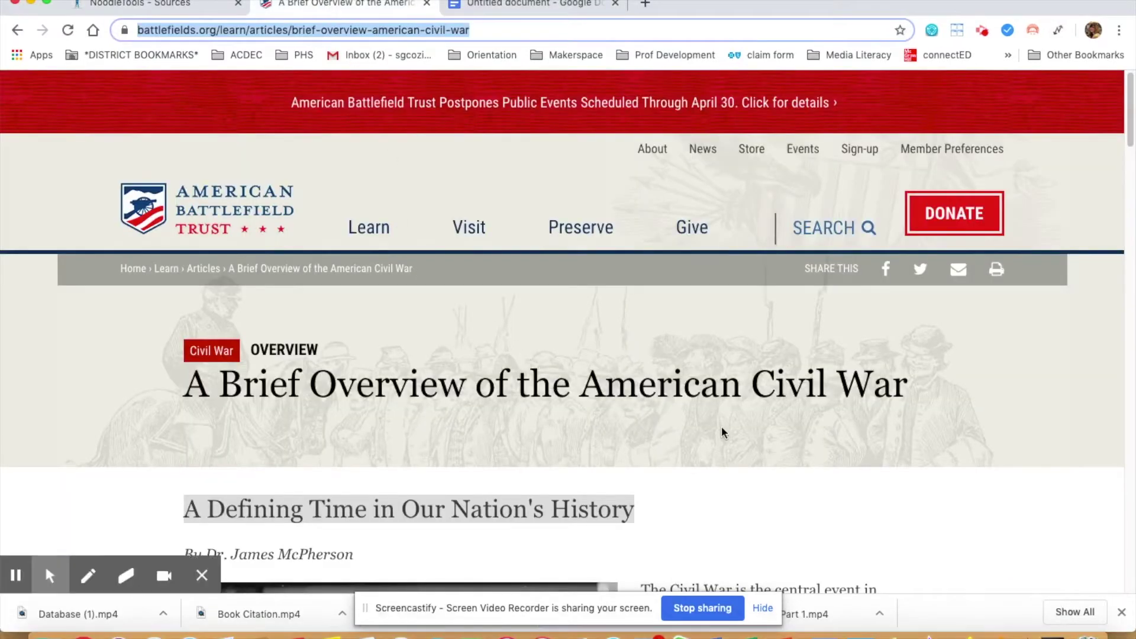
{"action": "scroll", "coordinate": [719, 430], "scroll_direction": "down", "scroll_amount": 3}
{"action": "scroll", "coordinate": [719, 431], "scroll_direction": "down", "scroll_amount": 3}
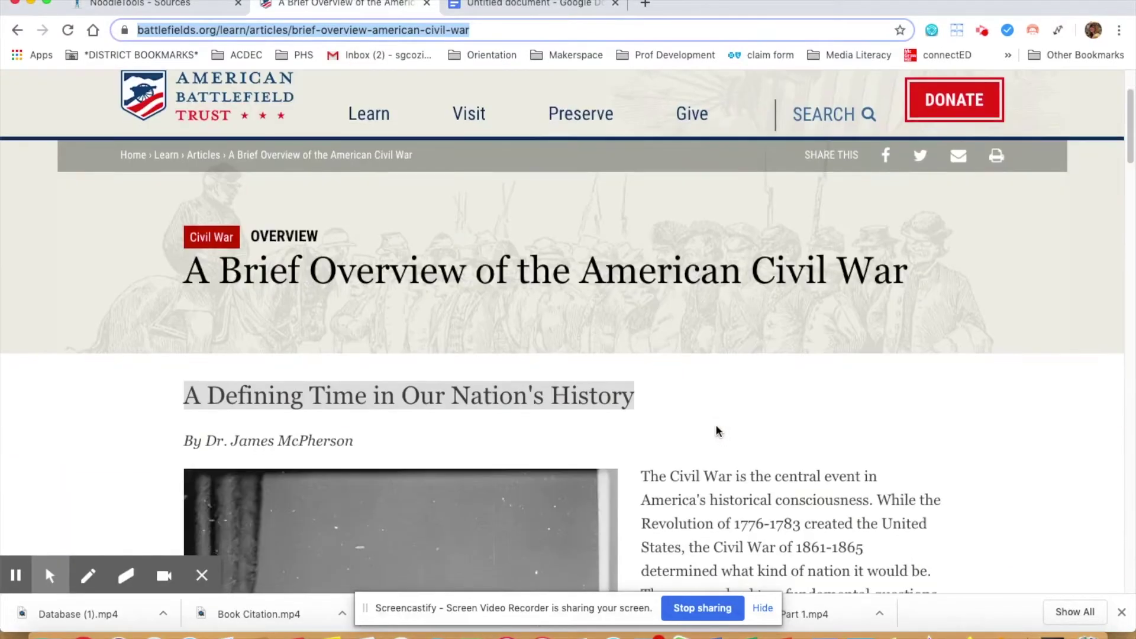
{"action": "scroll", "coordinate": [717, 430], "scroll_direction": "down", "scroll_amount": 2}
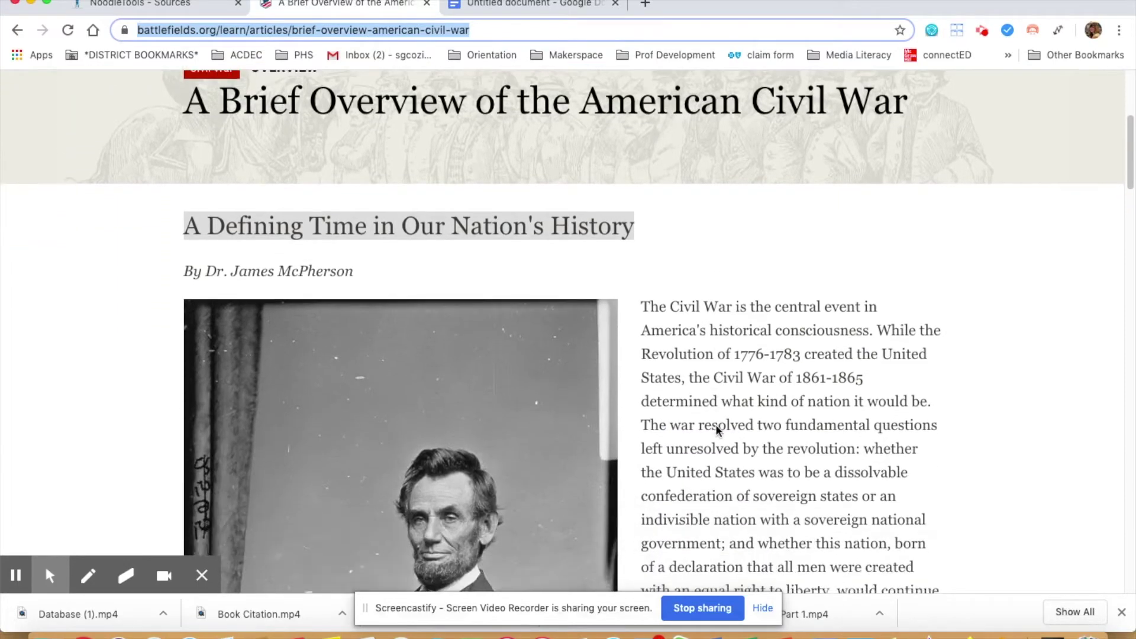
{"action": "scroll", "coordinate": [717, 428], "scroll_direction": "down", "scroll_amount": 2}
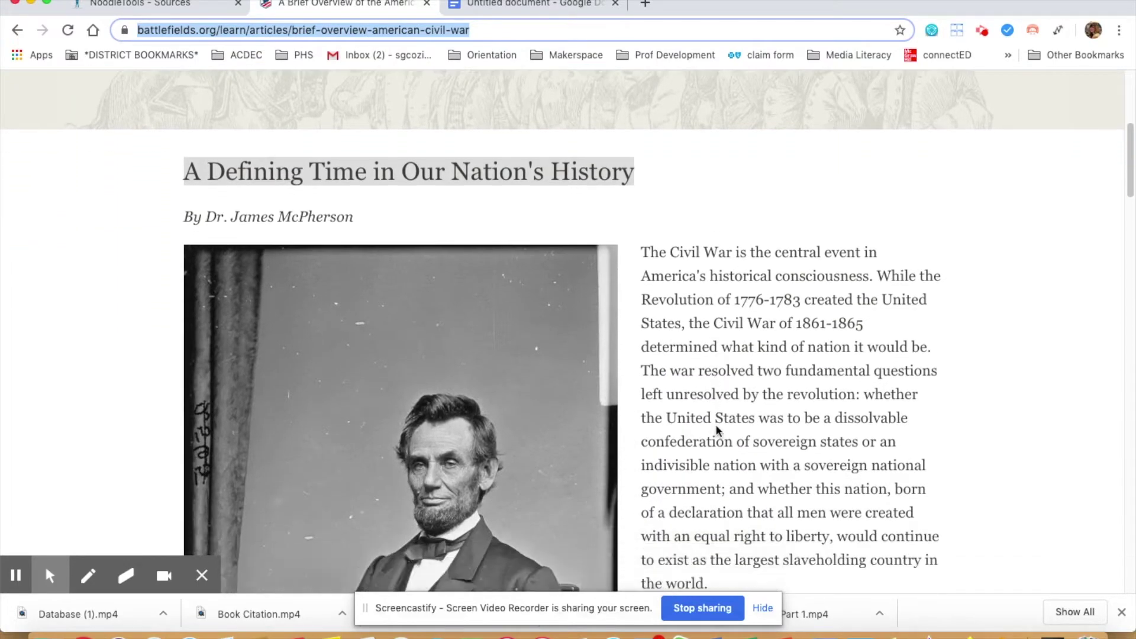
{"action": "scroll", "coordinate": [717, 431], "scroll_direction": "down", "scroll_amount": 2}
{"action": "scroll", "coordinate": [650, 373], "scroll_direction": "up", "scroll_amount": 1}
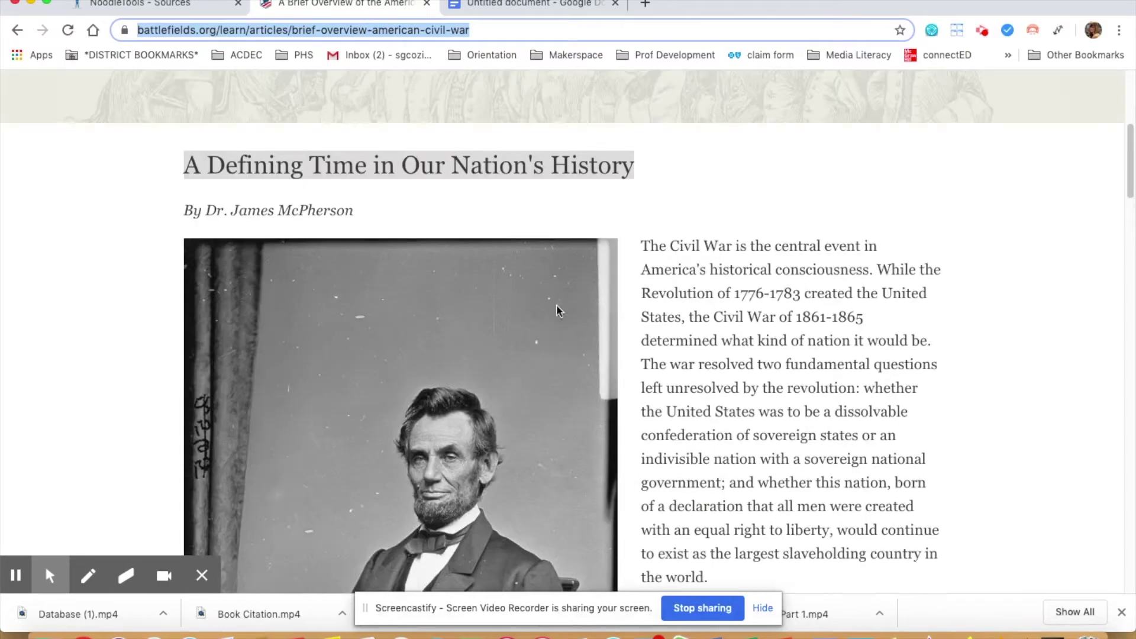
{"action": "scroll", "coordinate": [756, 376], "scroll_direction": "down", "scroll_amount": 20}
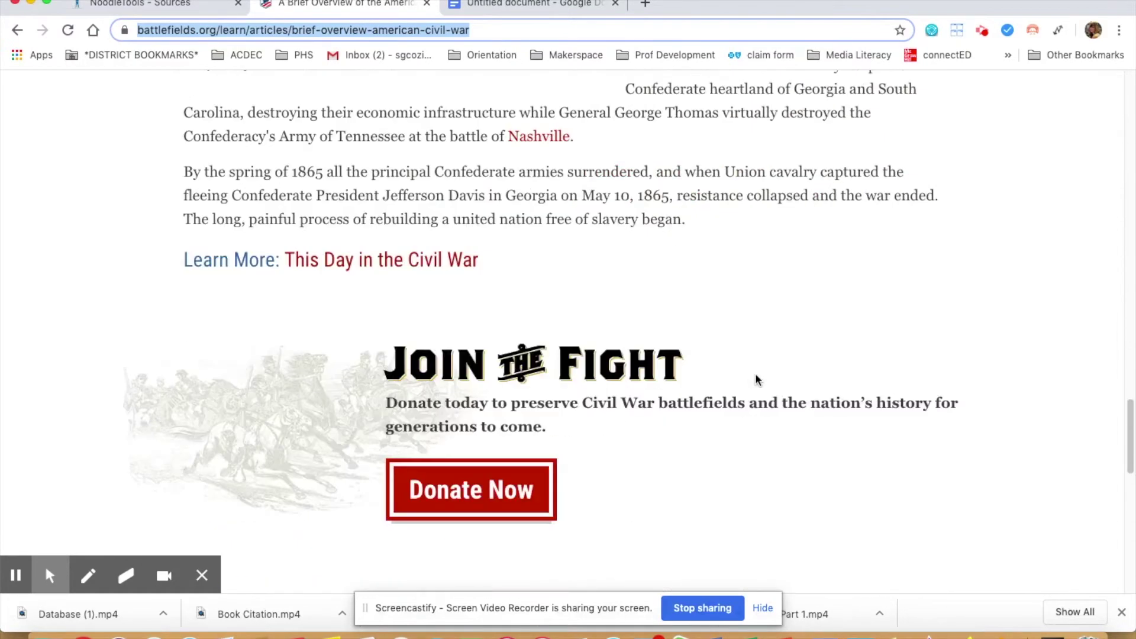
{"action": "scroll", "coordinate": [756, 378], "scroll_direction": "down", "scroll_amount": 10}
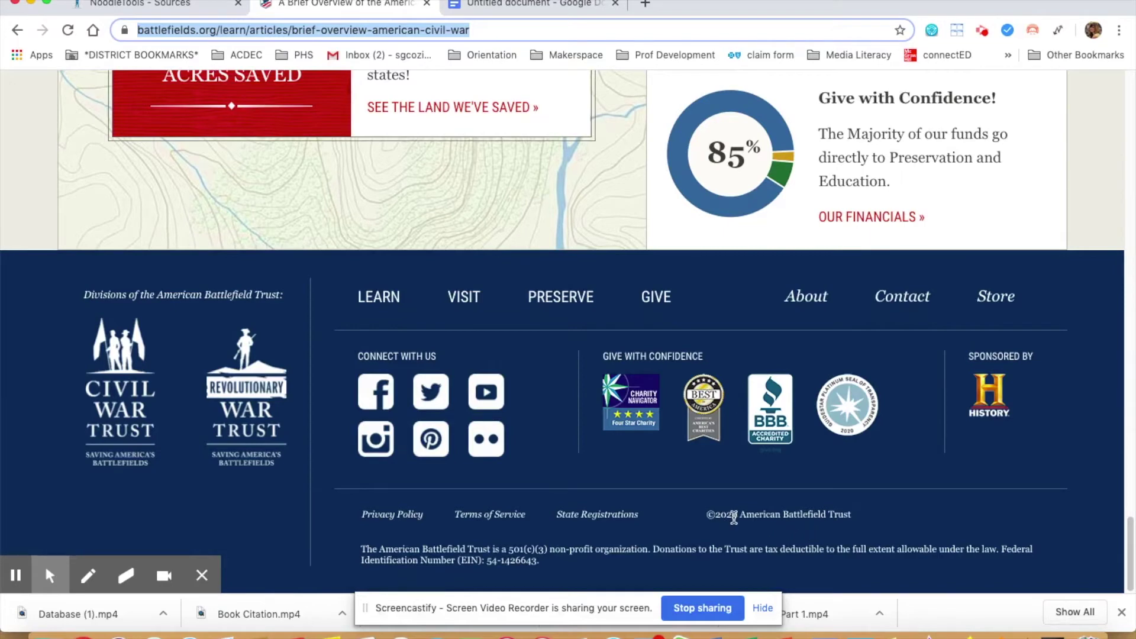
{"action": "left_click", "coordinate": [137, 5]}
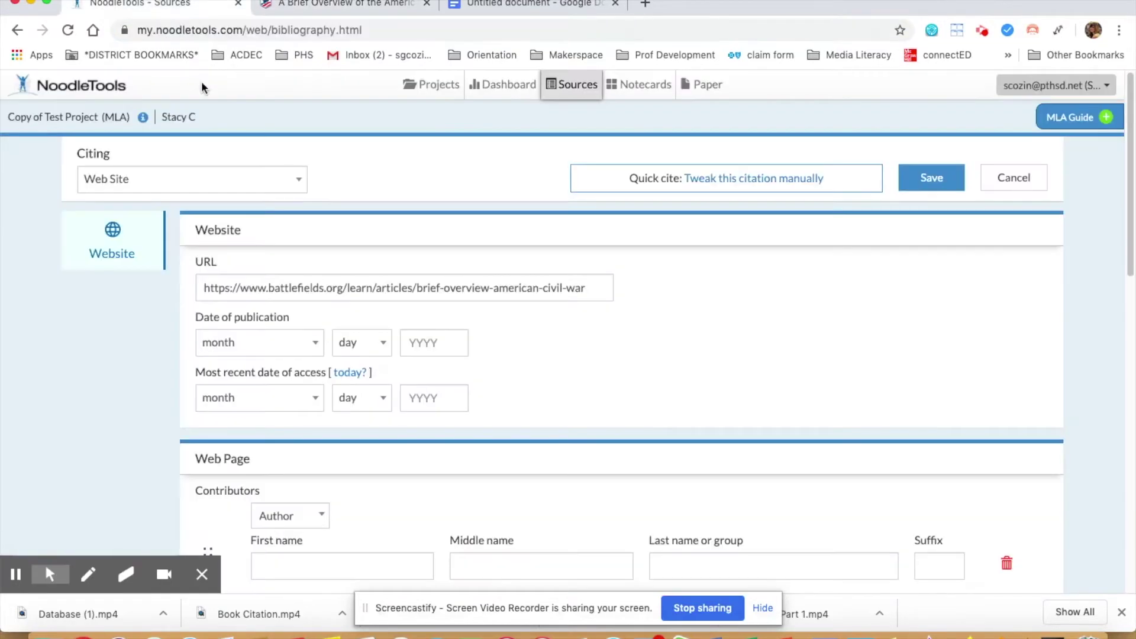
{"action": "left_click", "coordinate": [442, 332]}
{"action": "type", "text": "2020"}
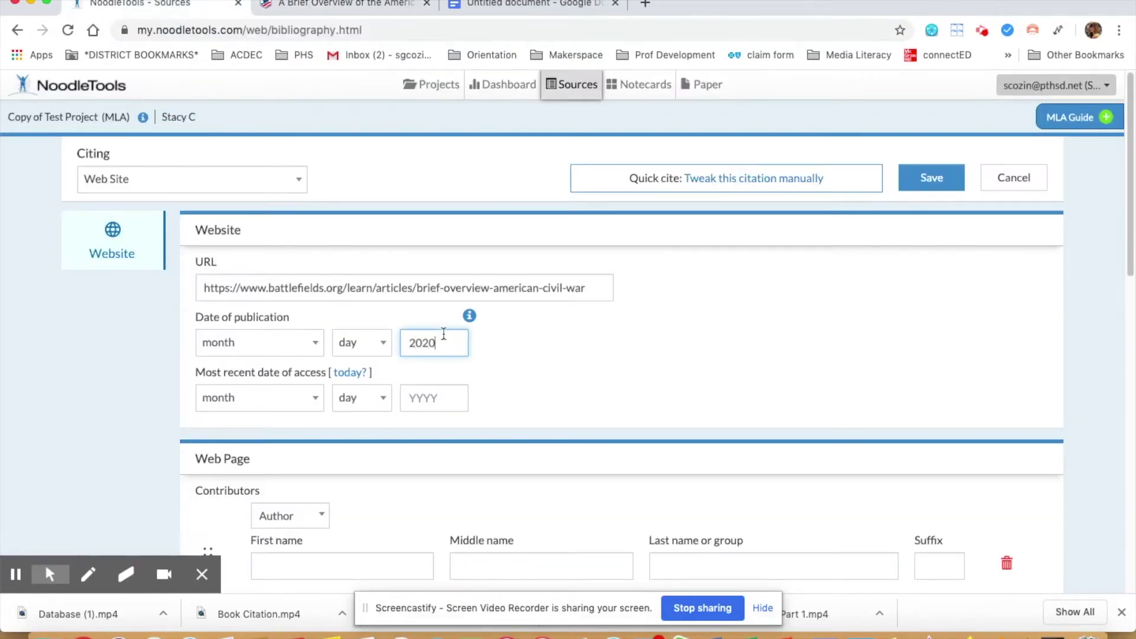
{"action": "left_click", "coordinate": [354, 373]}
- Look up the article's author and enter the author's first and last name as the web page contributor
{"action": "scroll", "coordinate": [480, 426], "scroll_direction": "down", "scroll_amount": 5}
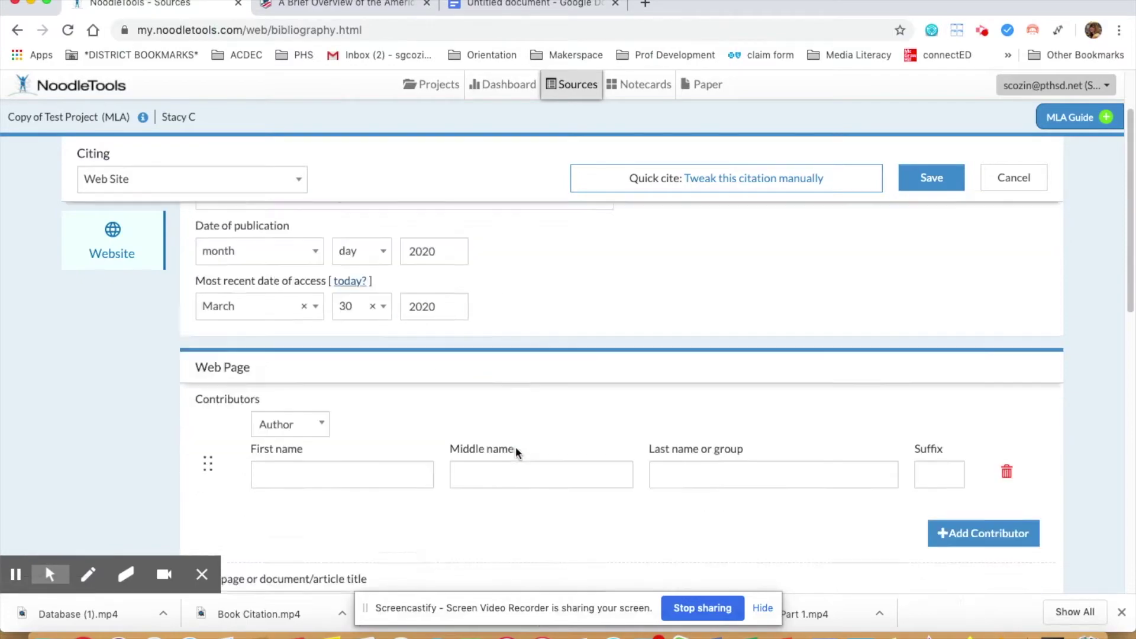
{"action": "left_click", "coordinate": [335, 5]}
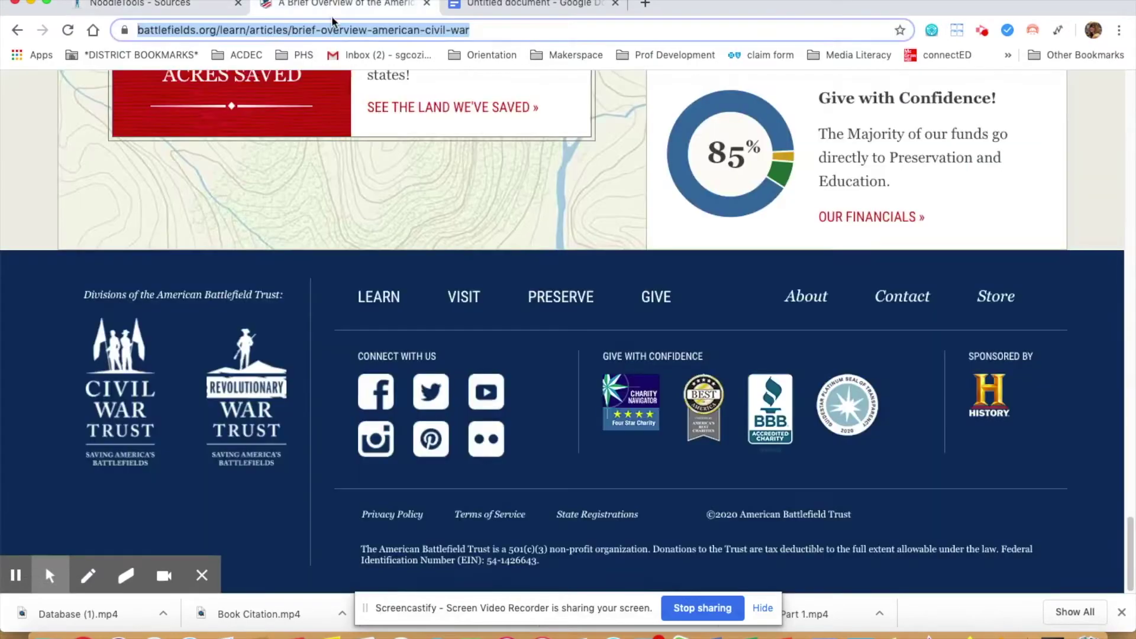
{"action": "scroll", "coordinate": [392, 226], "scroll_direction": "up", "scroll_amount": 10}
{"action": "scroll", "coordinate": [393, 227], "scroll_direction": "up", "scroll_amount": 15}
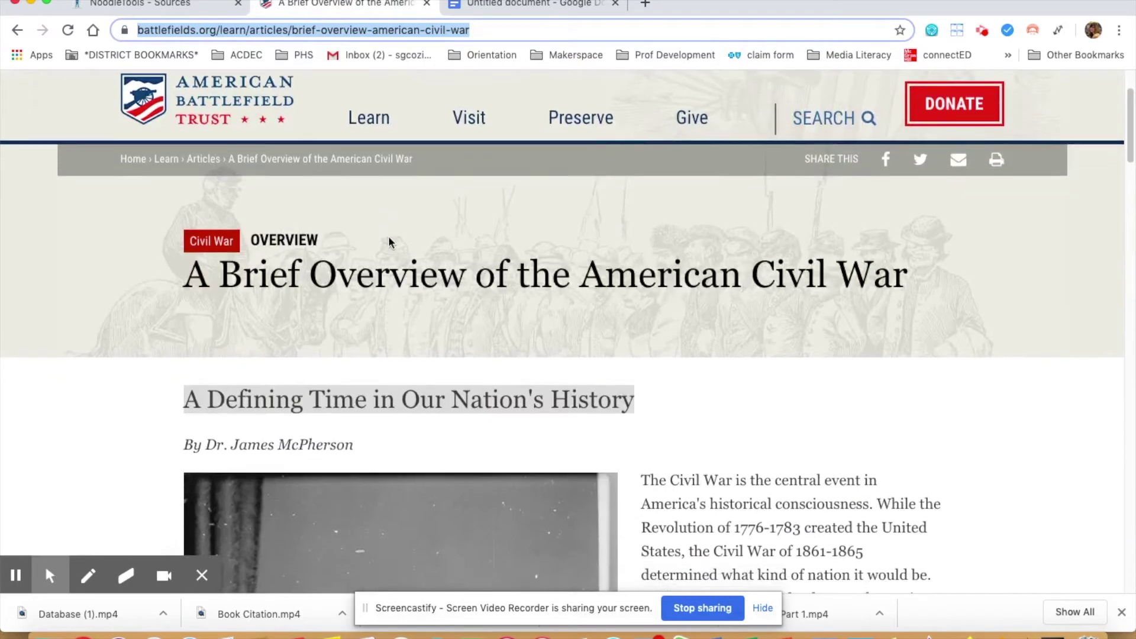
{"action": "left_click", "coordinate": [168, 6]}
{"action": "left_click", "coordinate": [348, 406]}
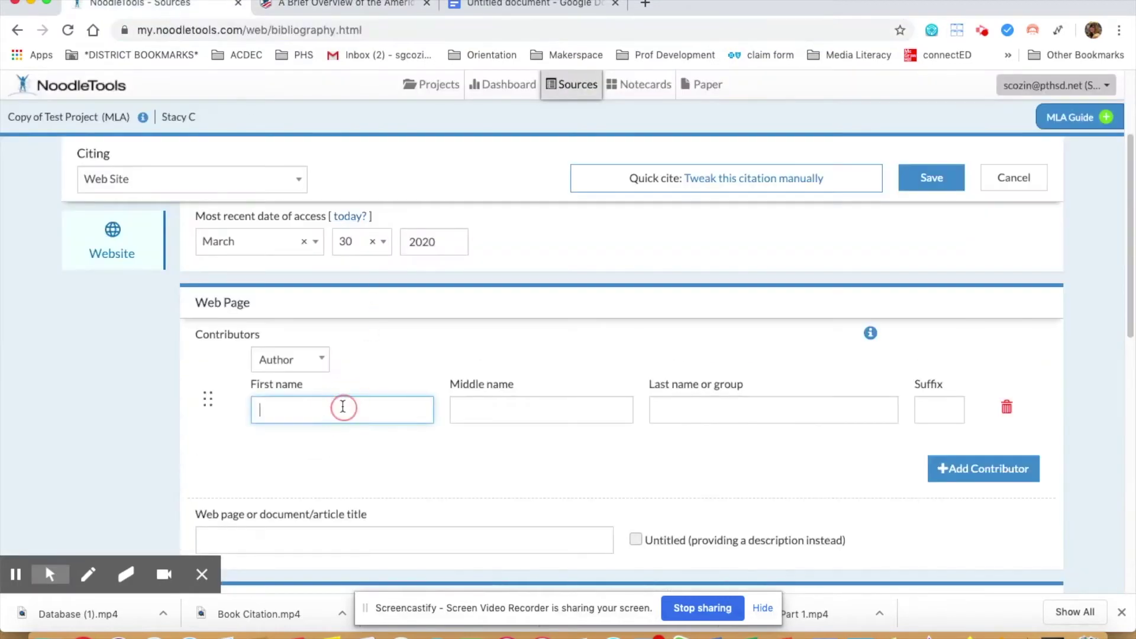
{"action": "key", "text": "Tab"}
{"action": "key", "text": "Tab"}
{"action": "type", "text": "McPhers"}
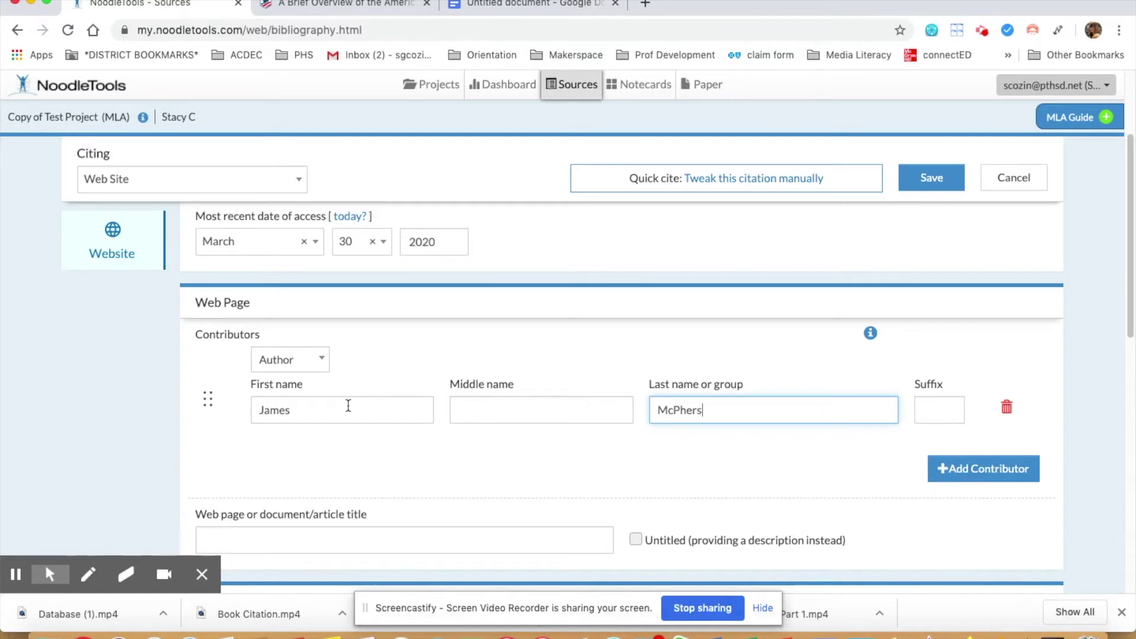
{"action": "type", "text": "on"}
- Copy the article heading "A Defining Time in Our Nation's History" into the citation's web page title
{"action": "scroll", "coordinate": [185, 136], "scroll_direction": "down", "scroll_amount": 1}
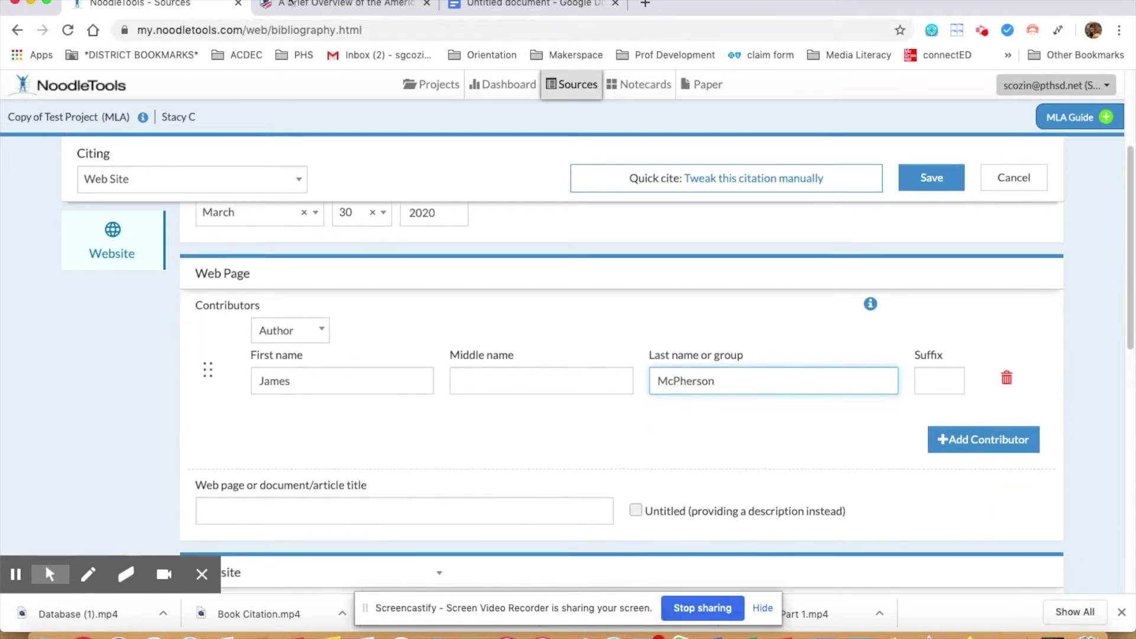
{"action": "left_click", "coordinate": [337, 4]}
{"action": "left_click_drag", "start_coordinate": [201, 398], "coordinate": [388, 398]}
{"action": "left_click_drag", "start_coordinate": [654, 401], "coordinate": [150, 406]}
{"action": "key", "text": "super+c"}
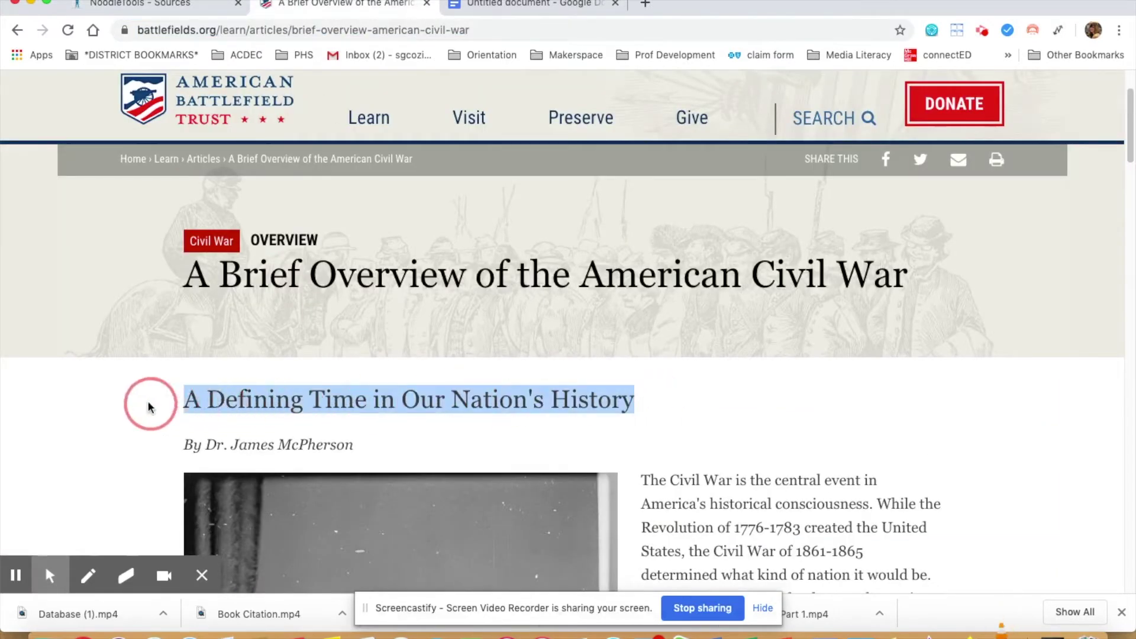
{"action": "left_click", "coordinate": [166, 5]}
{"action": "left_click", "coordinate": [418, 509]}
{"action": "key", "text": "super+v"}
- Enter "American Battlefield Trust" as the name of the website and save the citation
{"action": "scroll", "coordinate": [431, 507], "scroll_direction": "down", "scroll_amount": 4}
{"action": "left_click", "coordinate": [279, 420]}
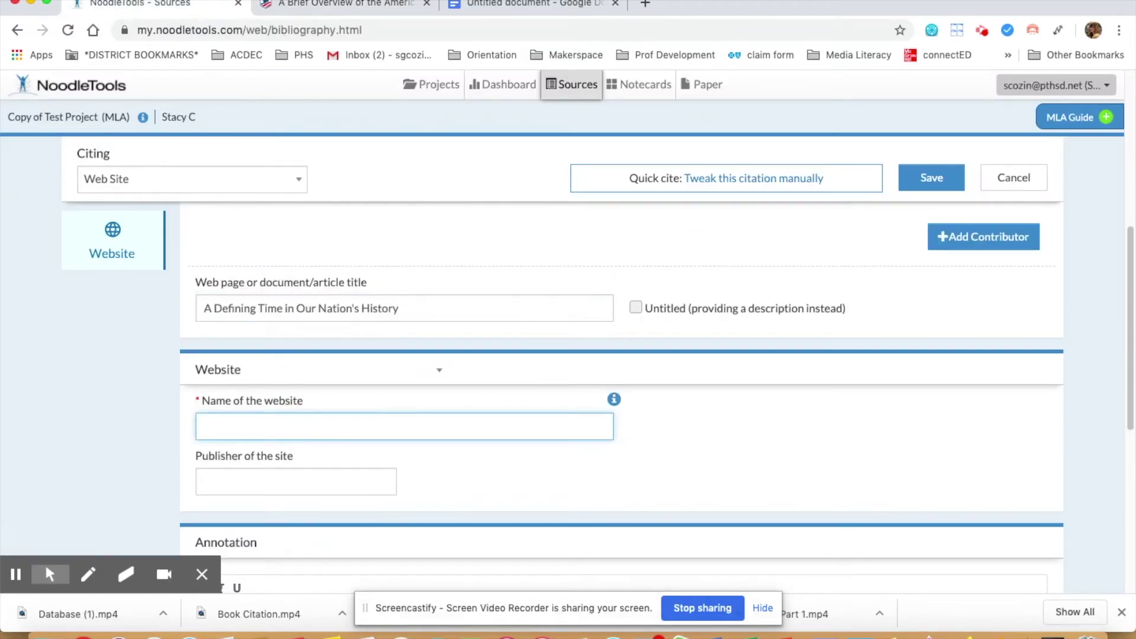
{"action": "left_click", "coordinate": [346, 5]}
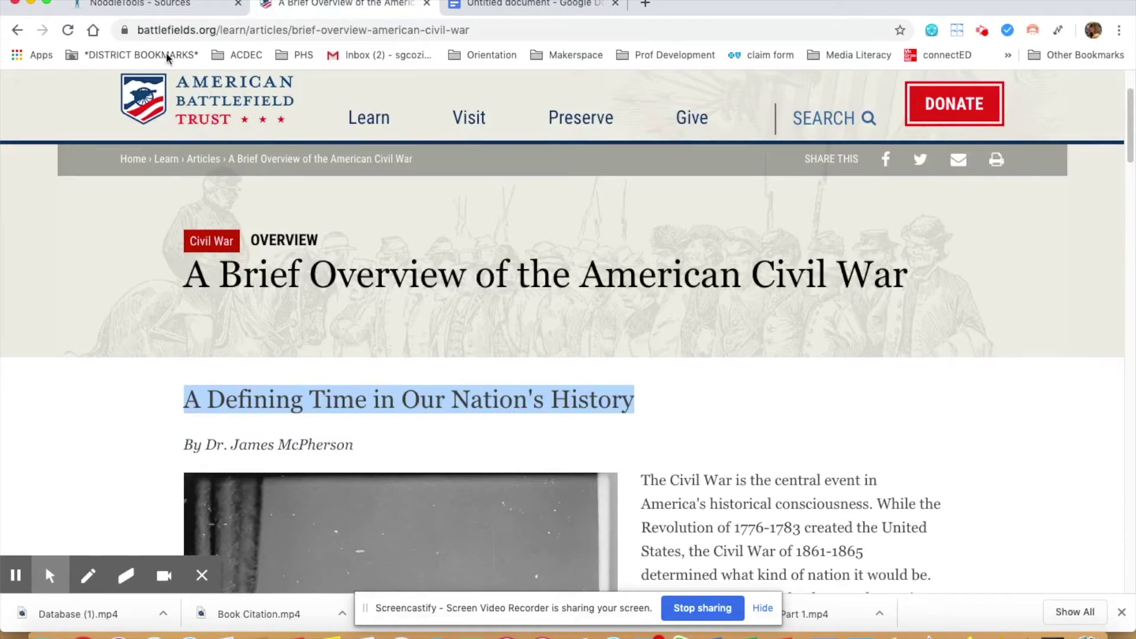
{"action": "left_click", "coordinate": [151, 5]}
{"action": "type", "text": "American Battlefield Trust"}
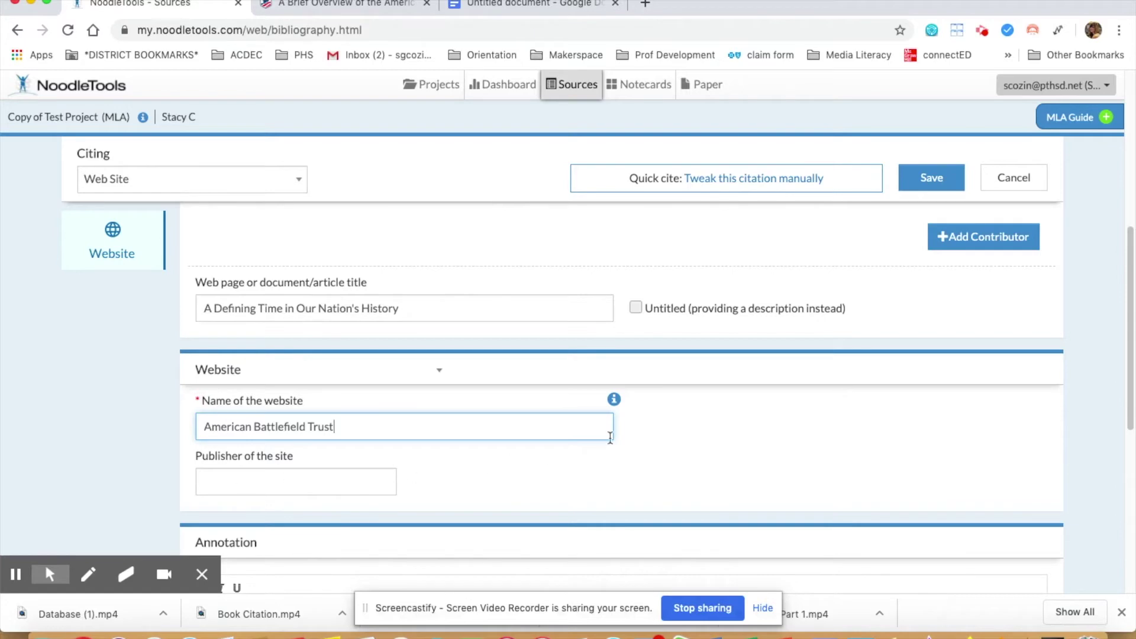
{"action": "left_click", "coordinate": [931, 178]}
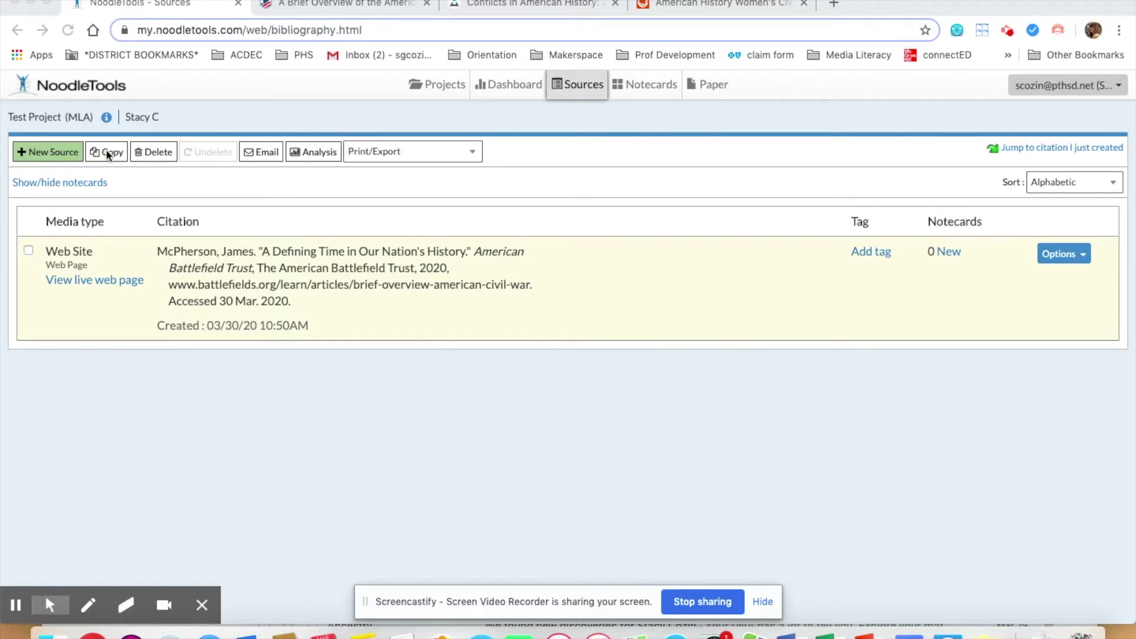
- Start a new citation for original content in a database and switch it to the copy-and-paste quick cite form
{"action": "left_click", "coordinate": [59, 147]}
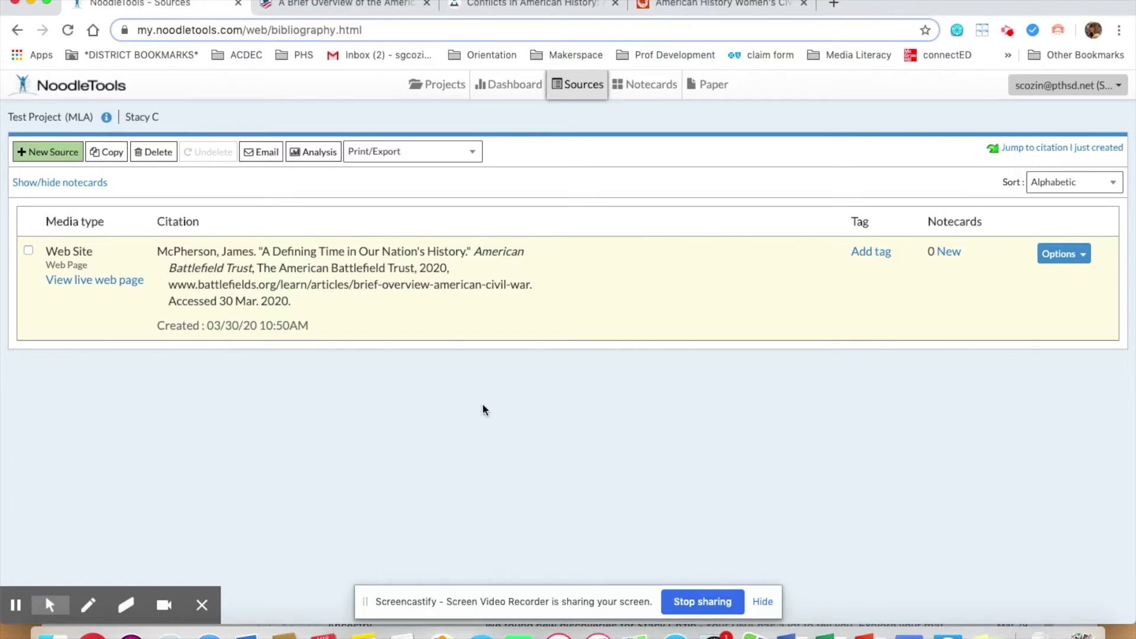
{"action": "left_click", "coordinate": [37, 155]}
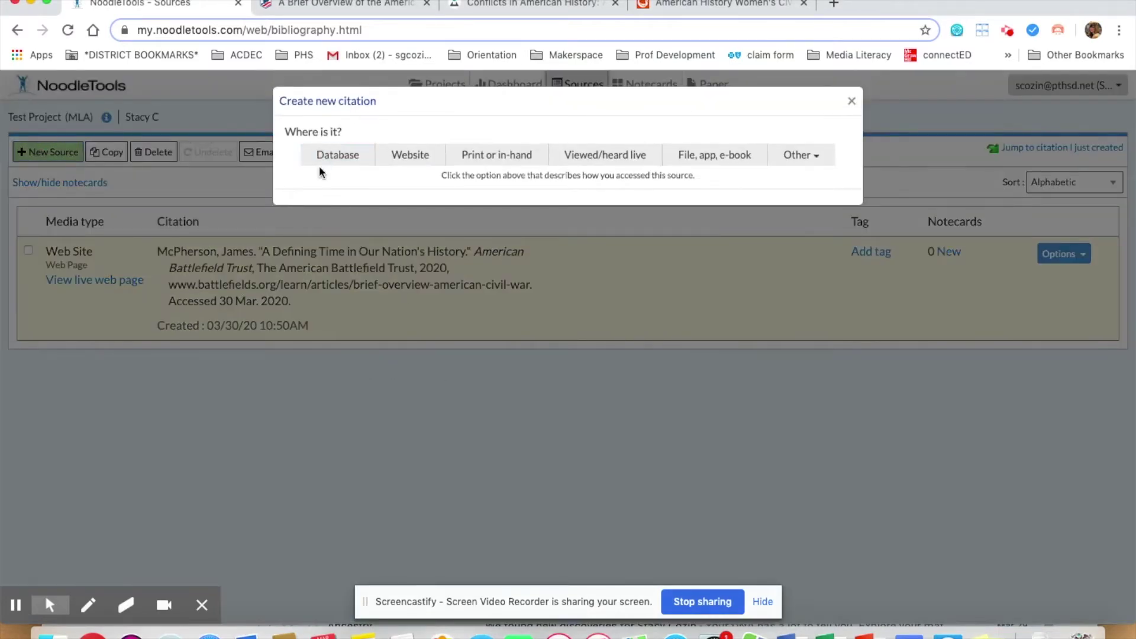
{"action": "left_click", "coordinate": [337, 154]}
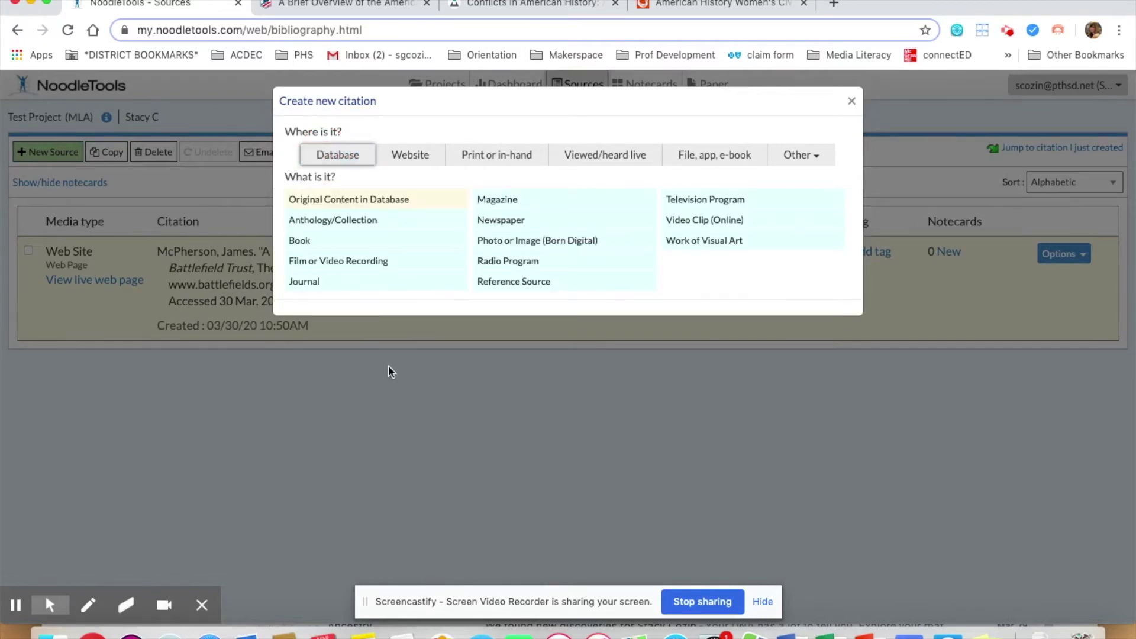
{"action": "left_click", "coordinate": [361, 201]}
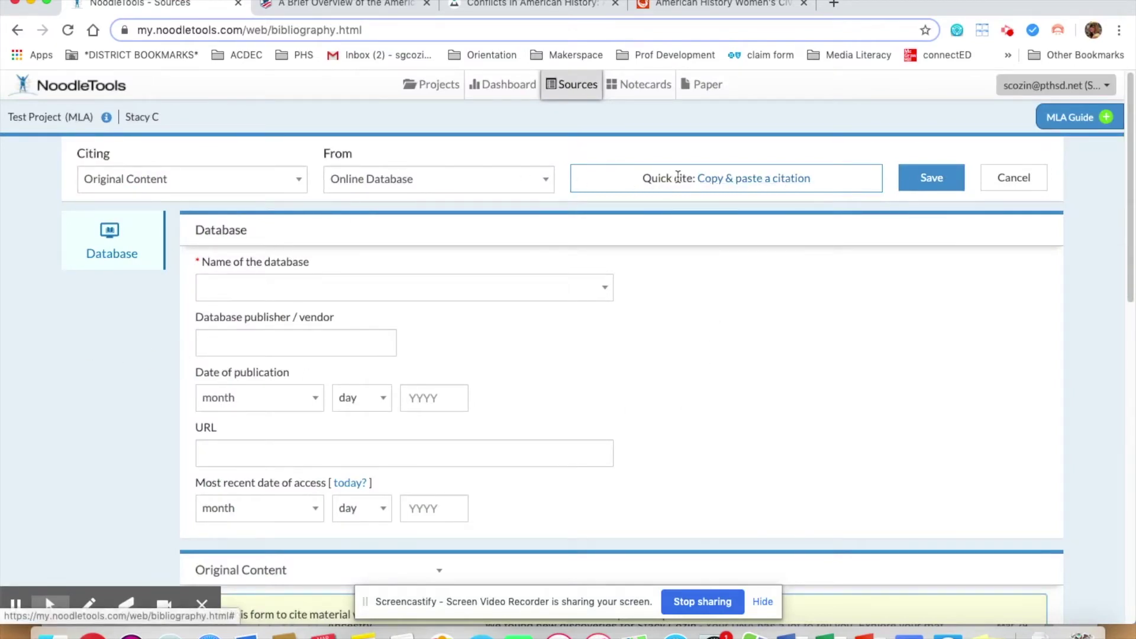
{"action": "left_click", "coordinate": [772, 185]}
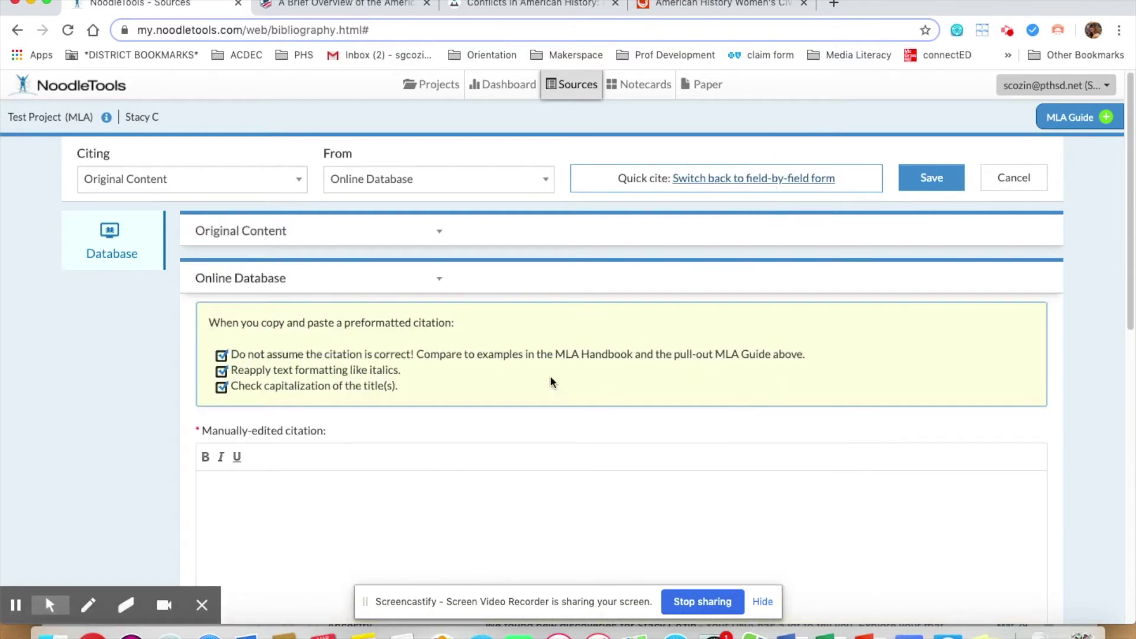
- Open the citation styles of the "Women's Civil War Journals" database article and copy its MLA citation
{"action": "left_click", "coordinate": [706, 5]}
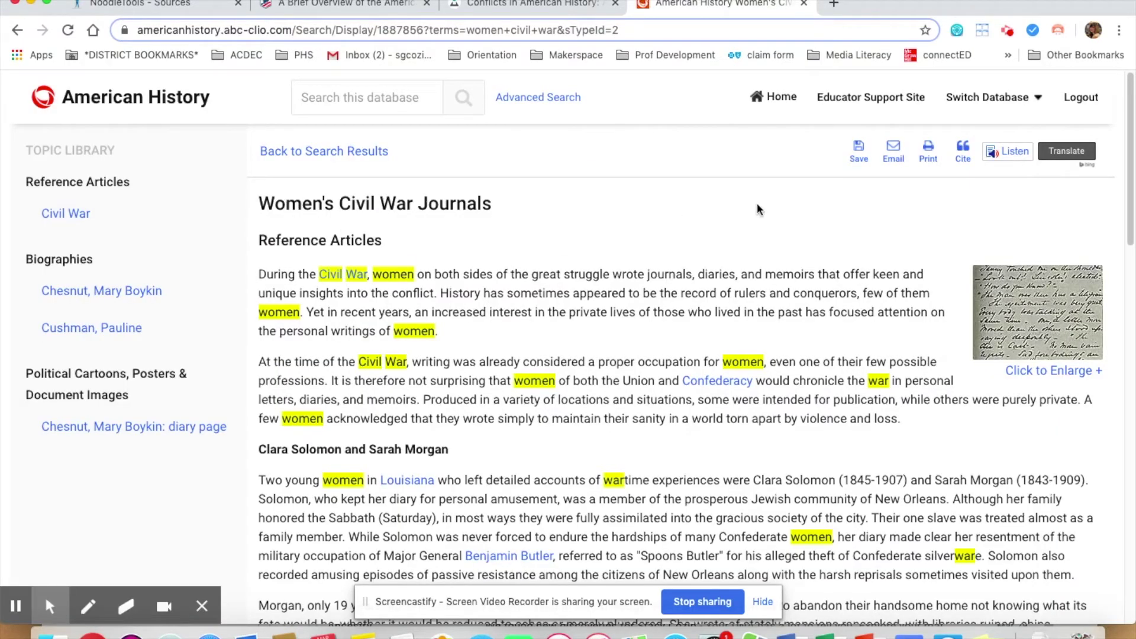
{"action": "left_click", "coordinate": [964, 160]}
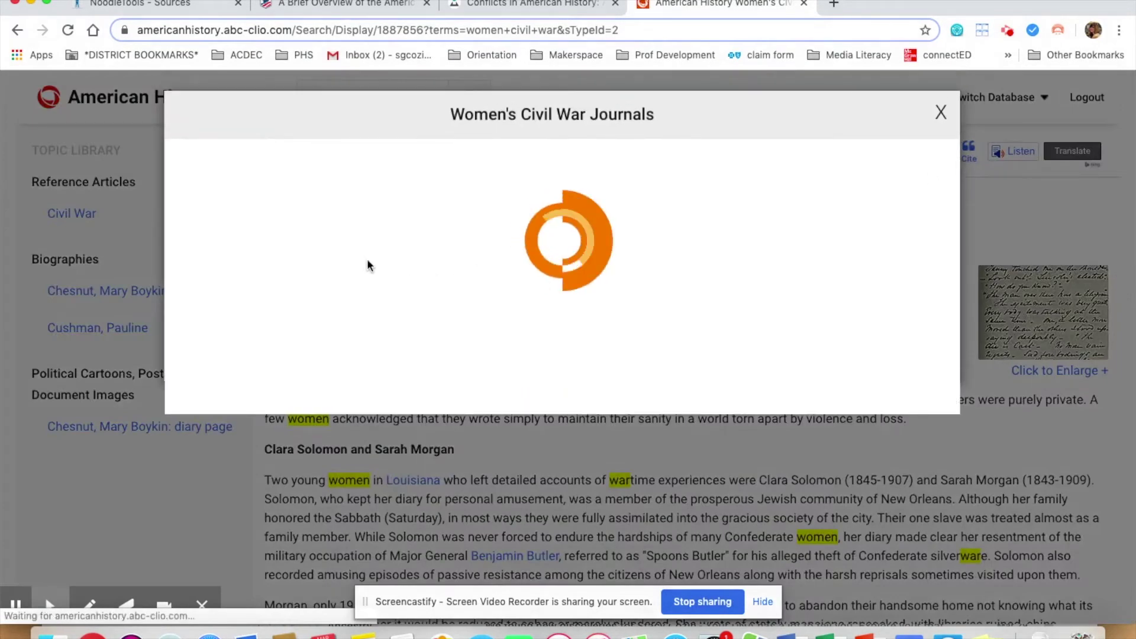
{"action": "scroll", "coordinate": [697, 233], "scroll_direction": "down", "scroll_amount": 2}
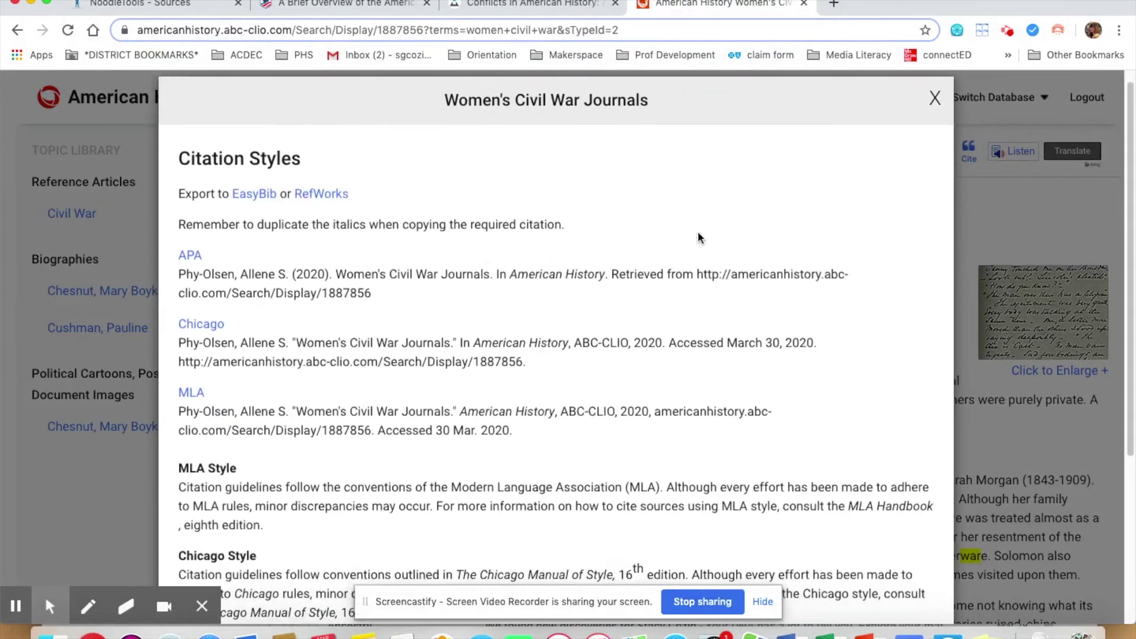
{"action": "scroll", "coordinate": [602, 241], "scroll_direction": "down", "scroll_amount": 3}
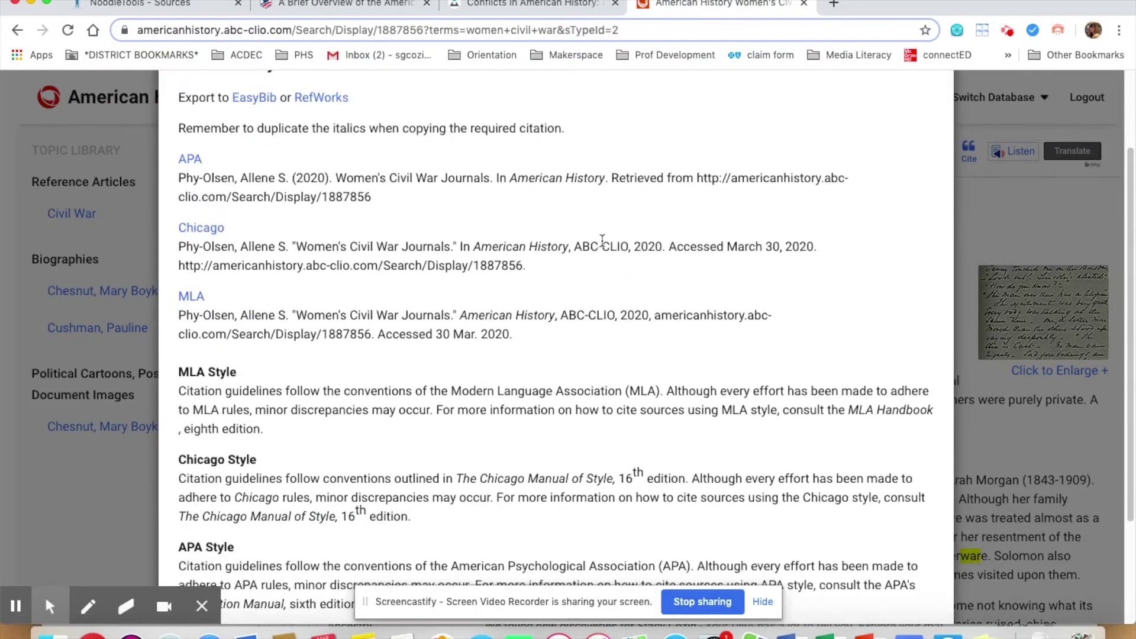
{"action": "left_click_drag", "start_coordinate": [175, 314], "coordinate": [476, 357]}
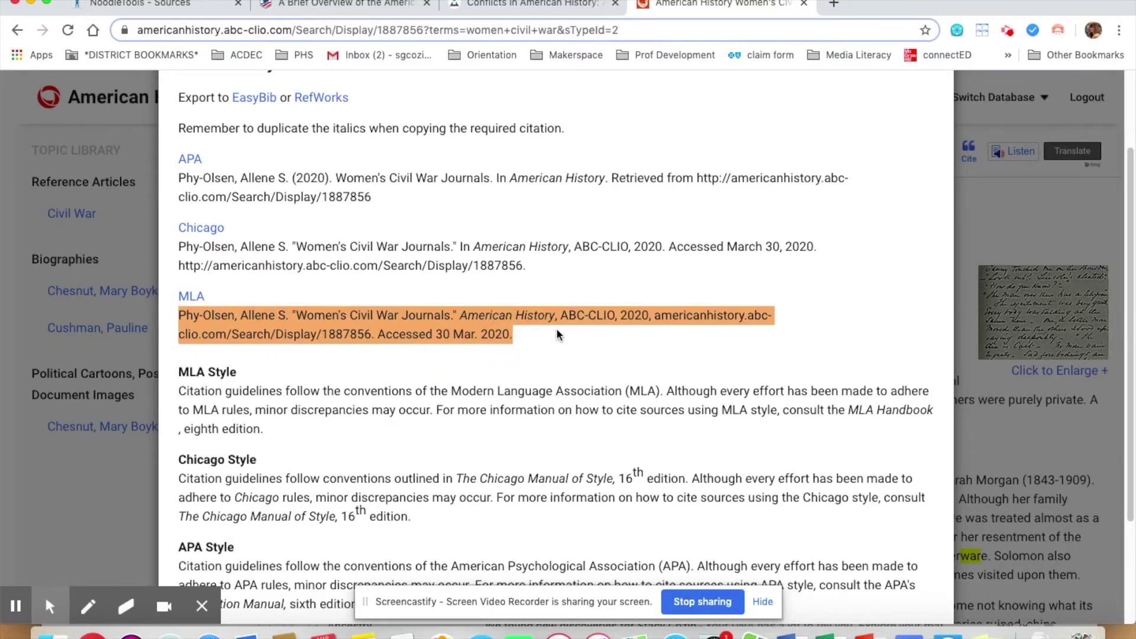
- Paste the copied MLA citation into the manually-edited citation of the database source and save it
{"action": "left_click", "coordinate": [168, 5]}
{"action": "scroll", "coordinate": [481, 384], "scroll_direction": "down", "scroll_amount": 2}
{"action": "left_click", "coordinate": [421, 383]}
{"action": "key", "text": "super+v"}
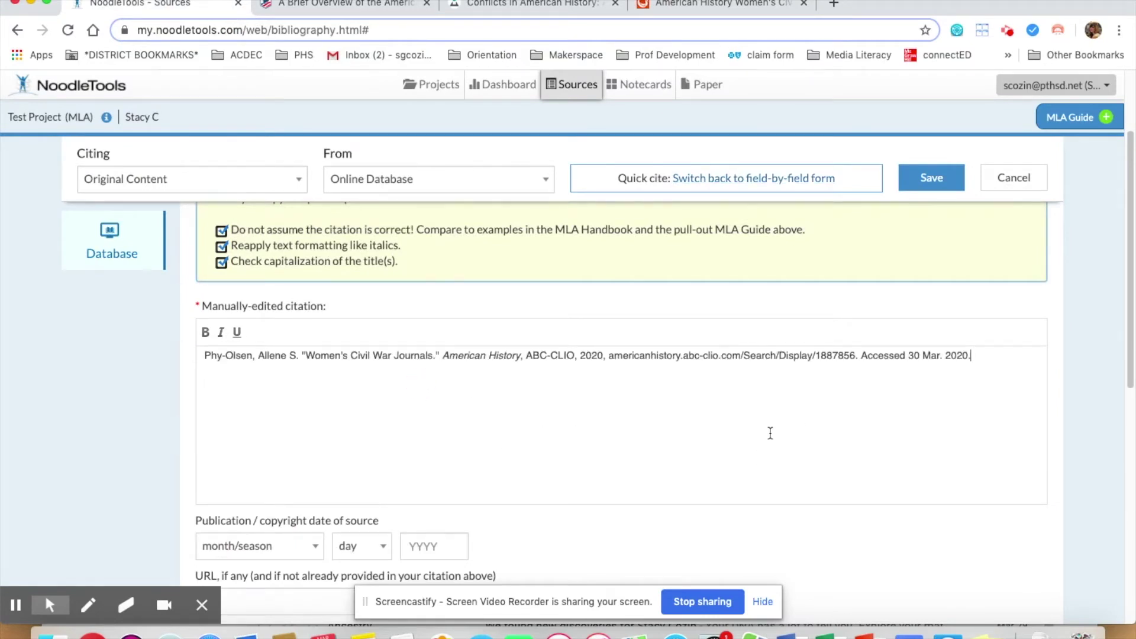
{"action": "left_click", "coordinate": [931, 182]}
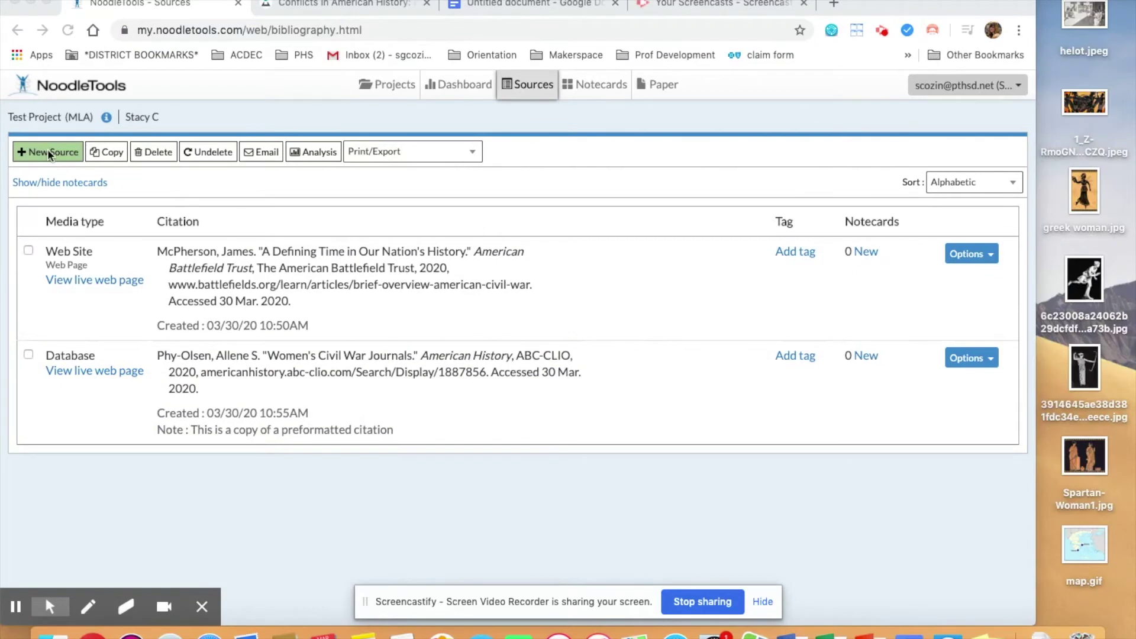
- Start a new citation for a print or in-hand reference source
{"action": "left_click", "coordinate": [50, 155]}
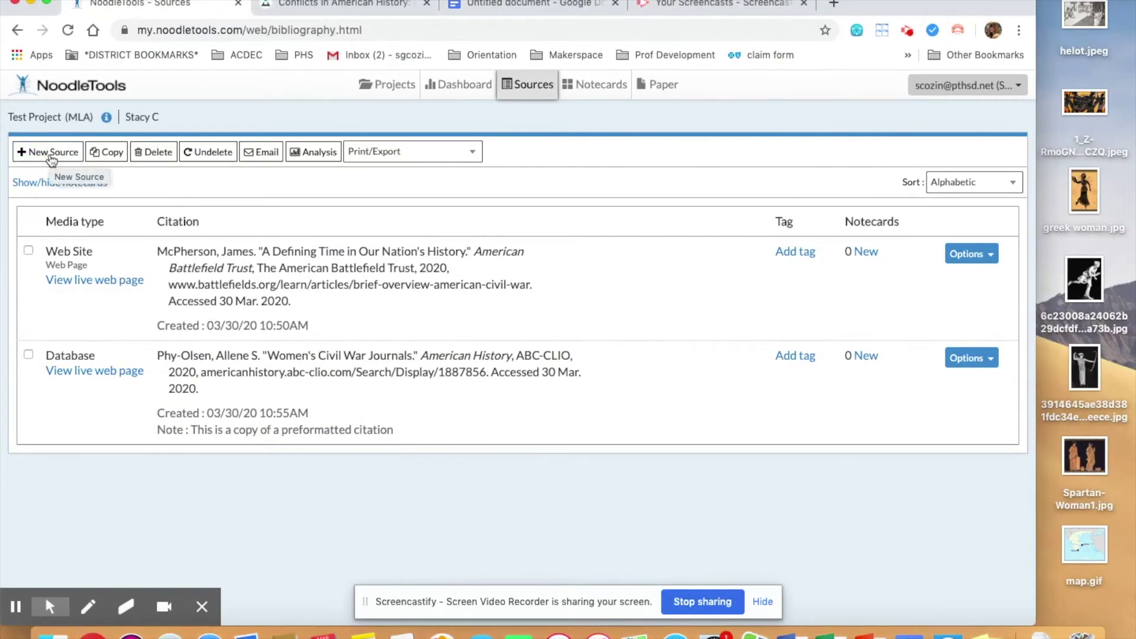
{"action": "left_click", "coordinate": [52, 155]}
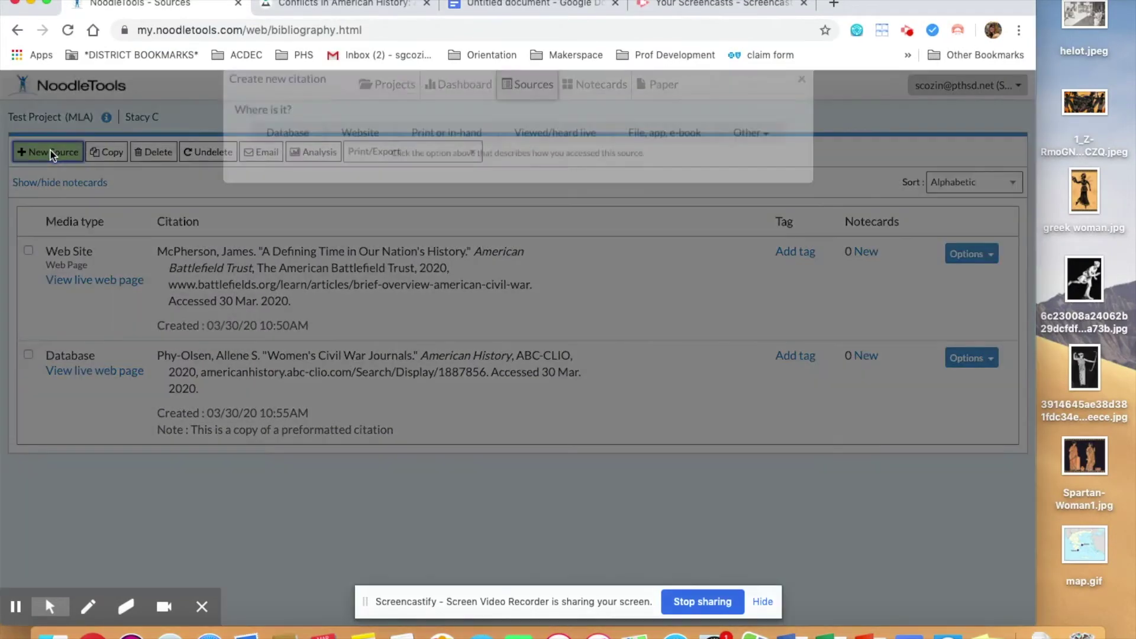
{"action": "left_click", "coordinate": [453, 161]}
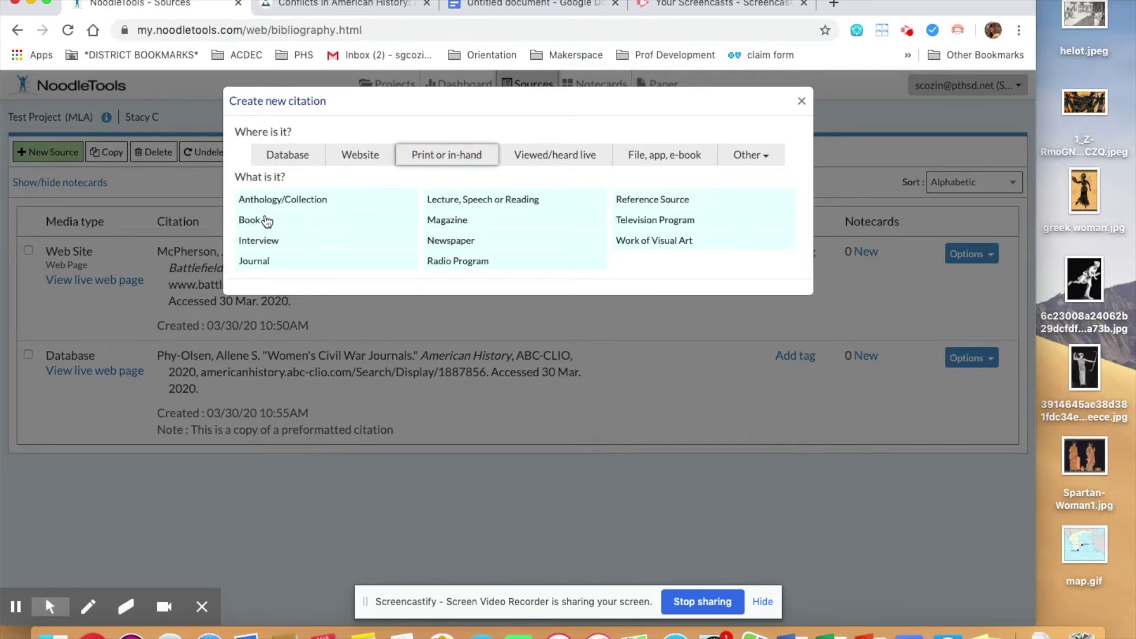
{"action": "left_click", "coordinate": [653, 199]}
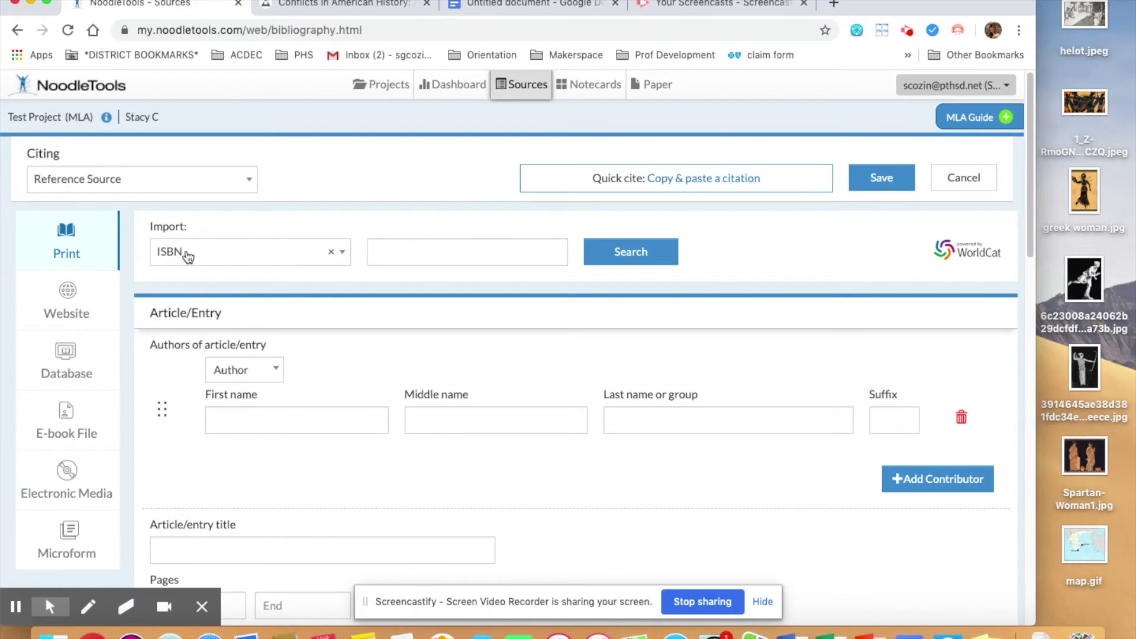
{"action": "left_click", "coordinate": [416, 253]}
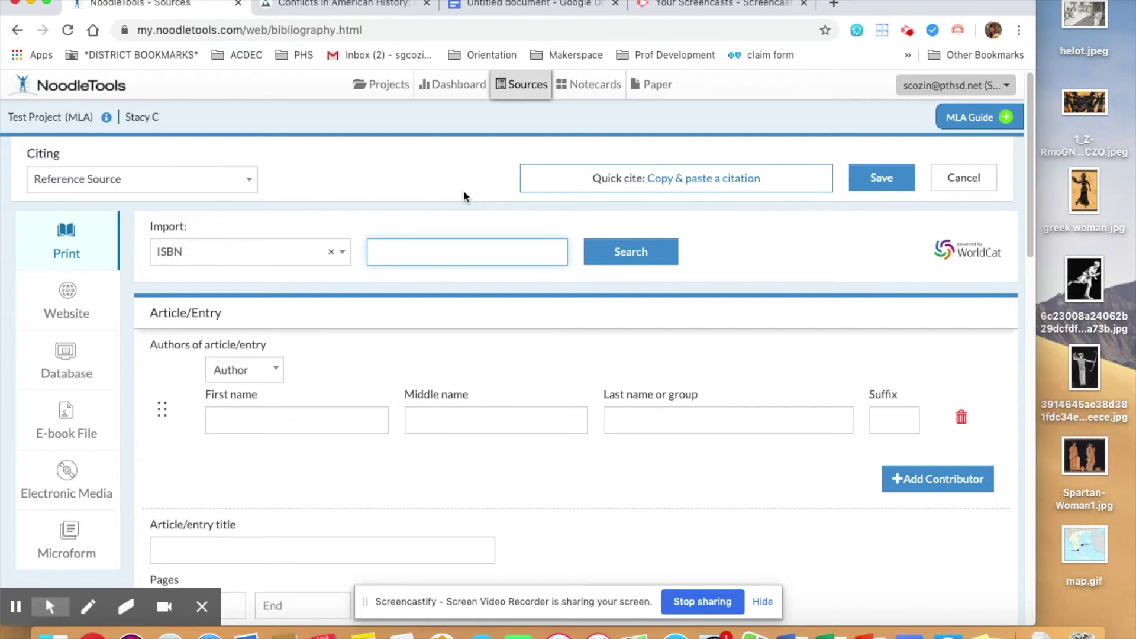
{"action": "key", "text": "super+v"}
{"action": "left_click", "coordinate": [650, 256]}
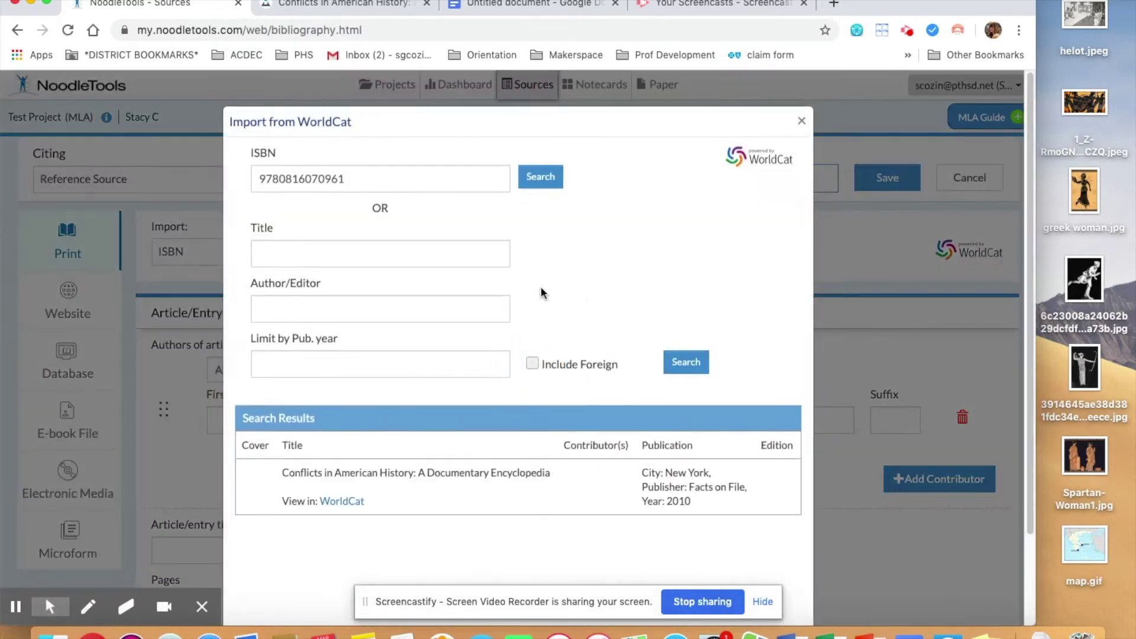
{"action": "scroll", "coordinate": [547, 293], "scroll_direction": "down", "scroll_amount": 2}
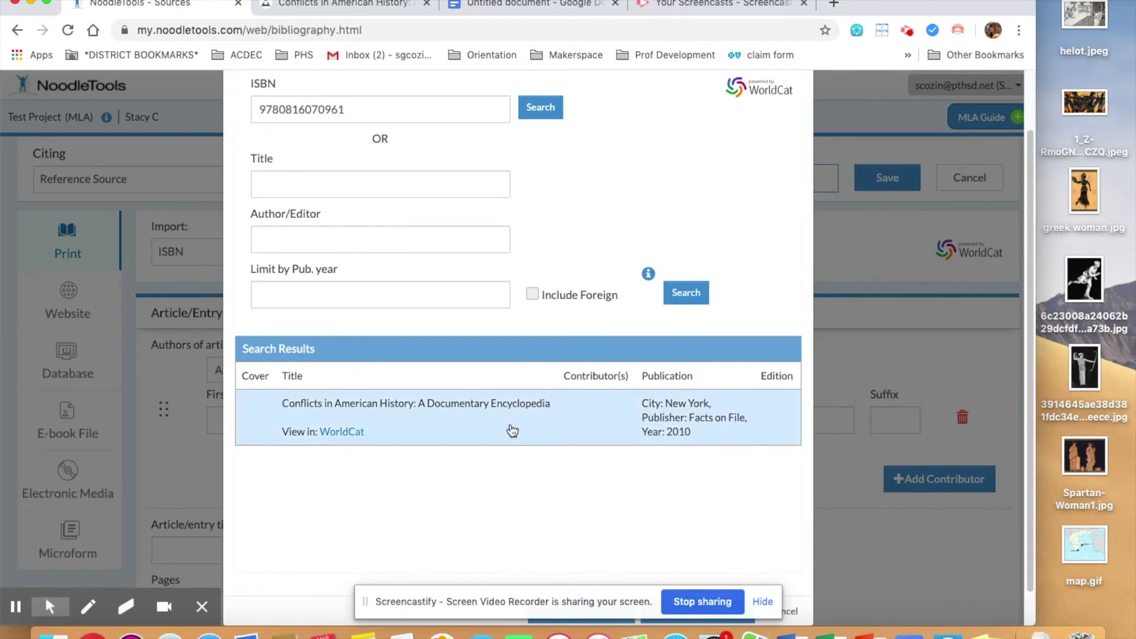
{"action": "left_click", "coordinate": [499, 421]}
{"action": "scroll", "coordinate": [648, 493], "scroll_direction": "down", "scroll_amount": 1}
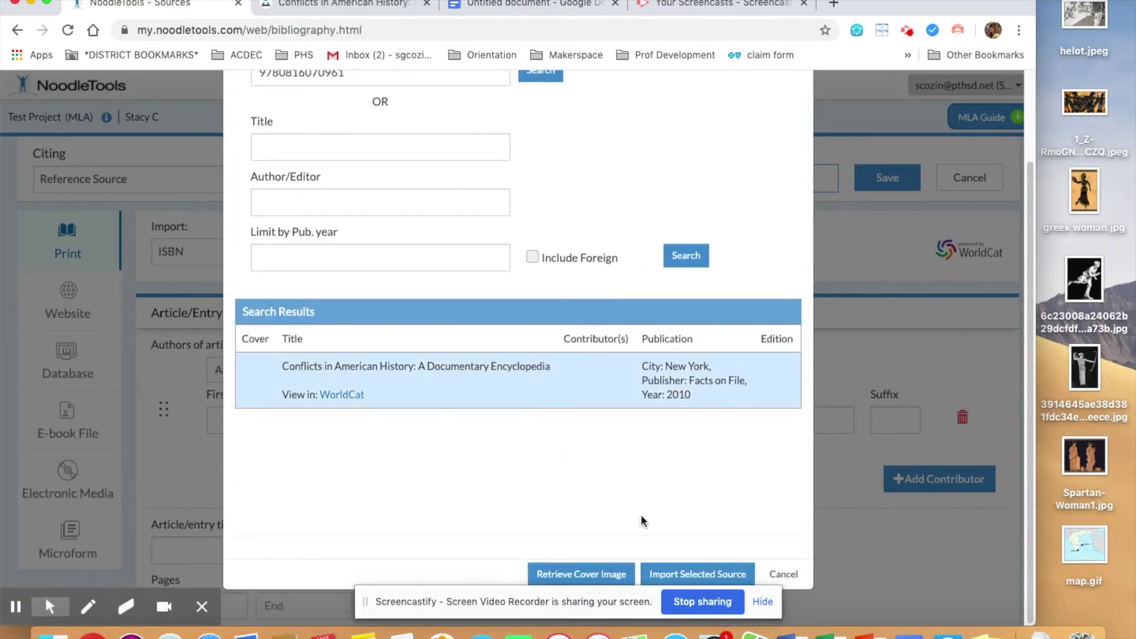
{"action": "left_click", "coordinate": [696, 581]}
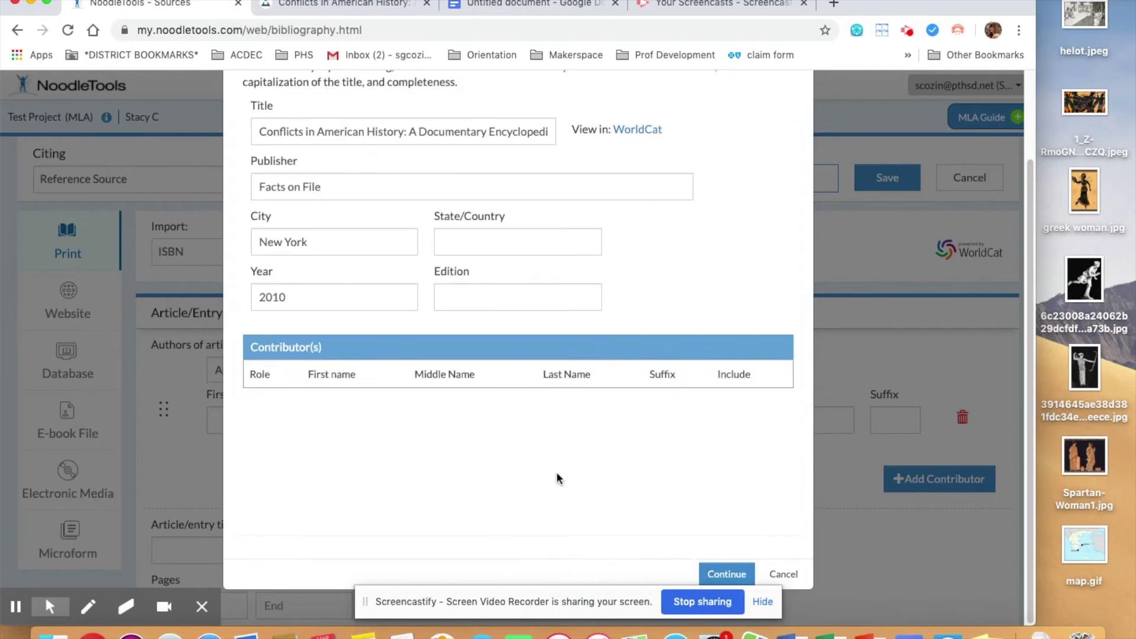
{"action": "left_click", "coordinate": [724, 574]}
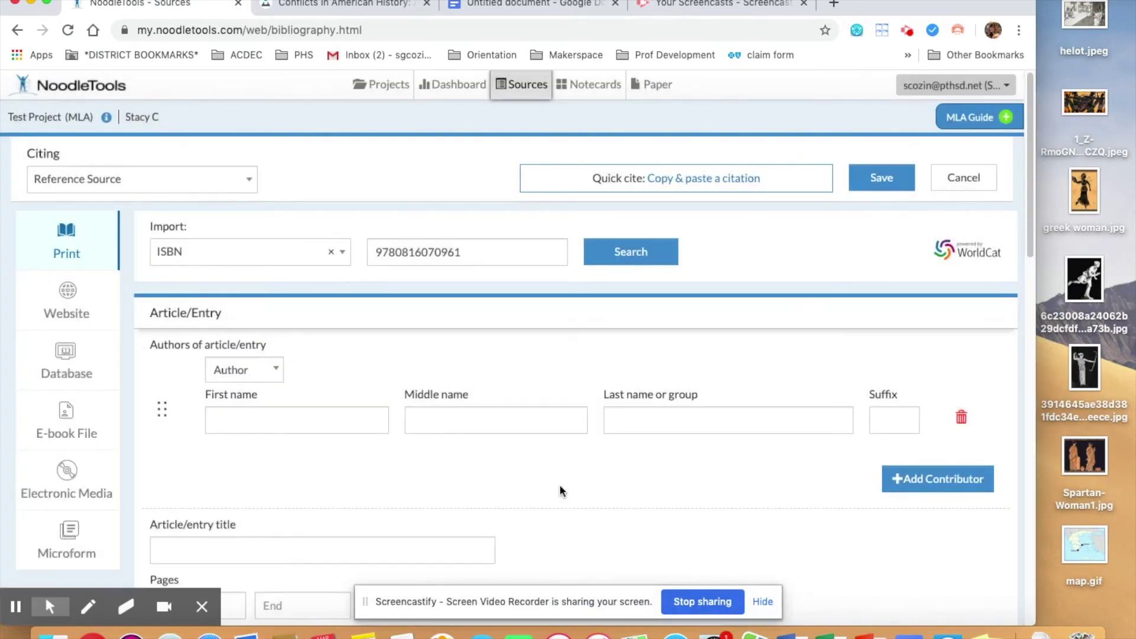
- Open chapter 6, "African Americans in the Military", in Volume III of the e-book and review the citation's article/entry fields
{"action": "left_click", "coordinate": [326, 5]}
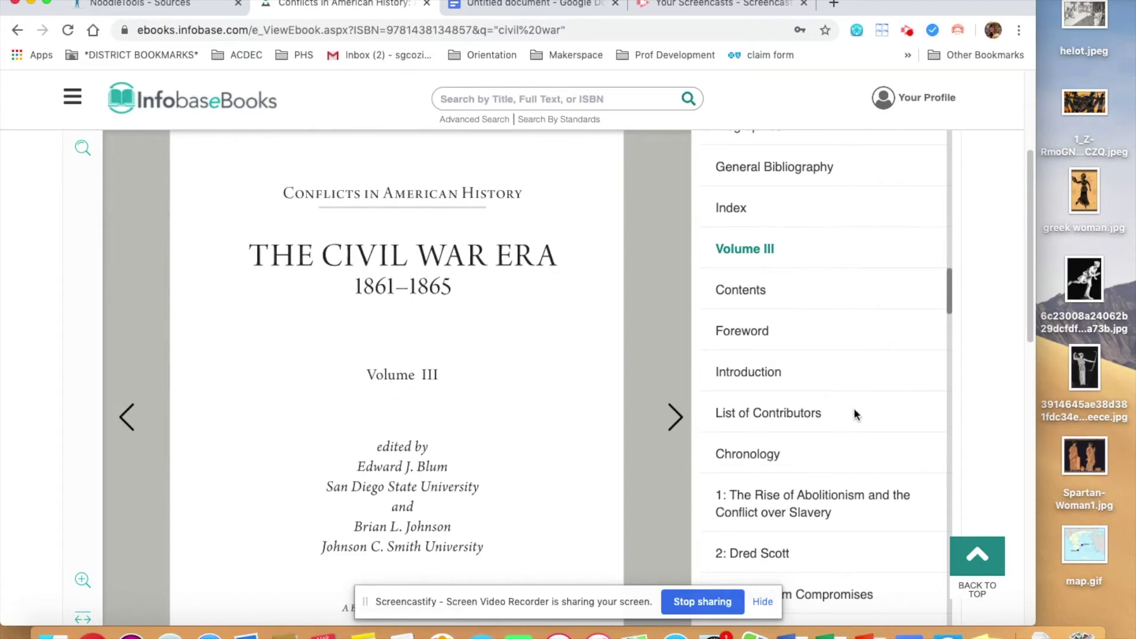
{"action": "scroll", "coordinate": [853, 406], "scroll_direction": "down", "scroll_amount": 9}
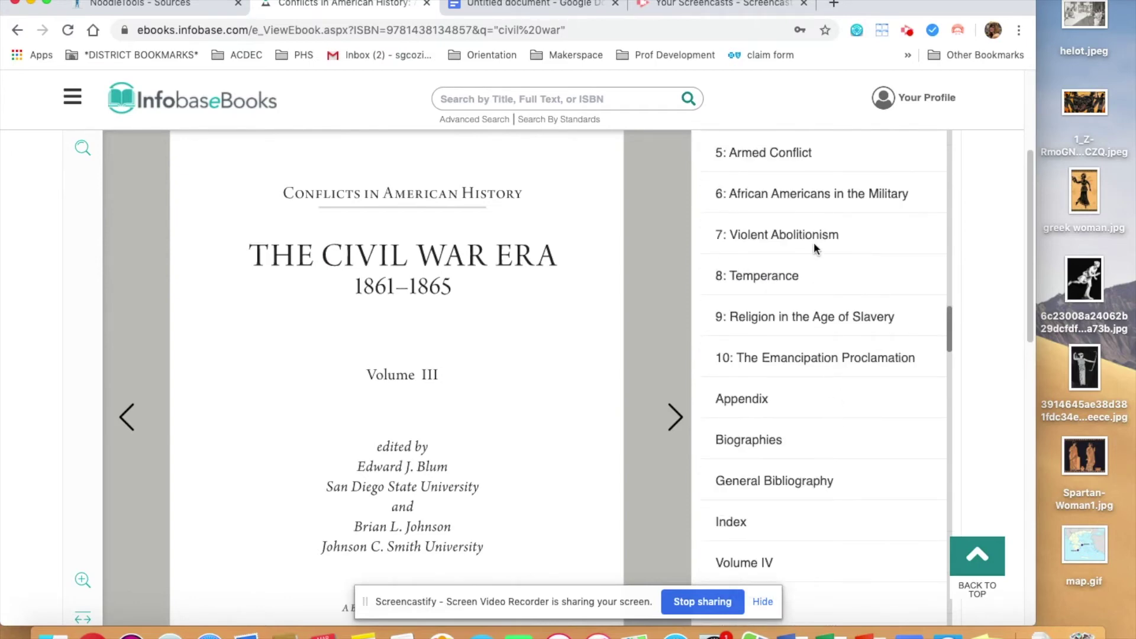
{"action": "left_click", "coordinate": [786, 198]}
{"action": "left_click", "coordinate": [184, 12]}
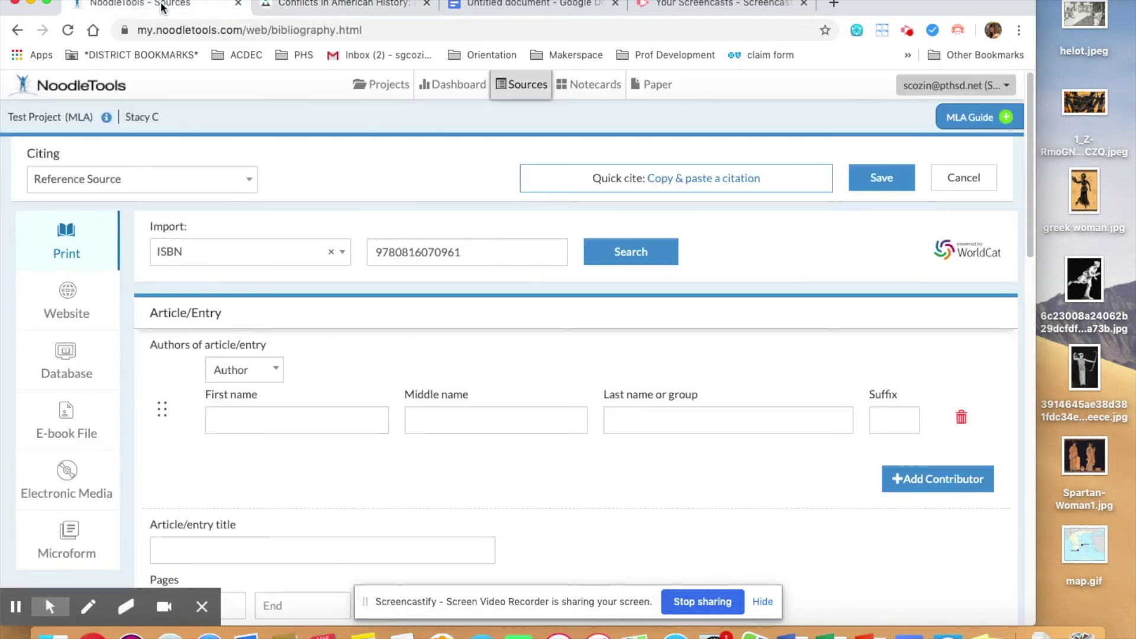
{"action": "scroll", "coordinate": [492, 400], "scroll_direction": "down", "scroll_amount": 2}
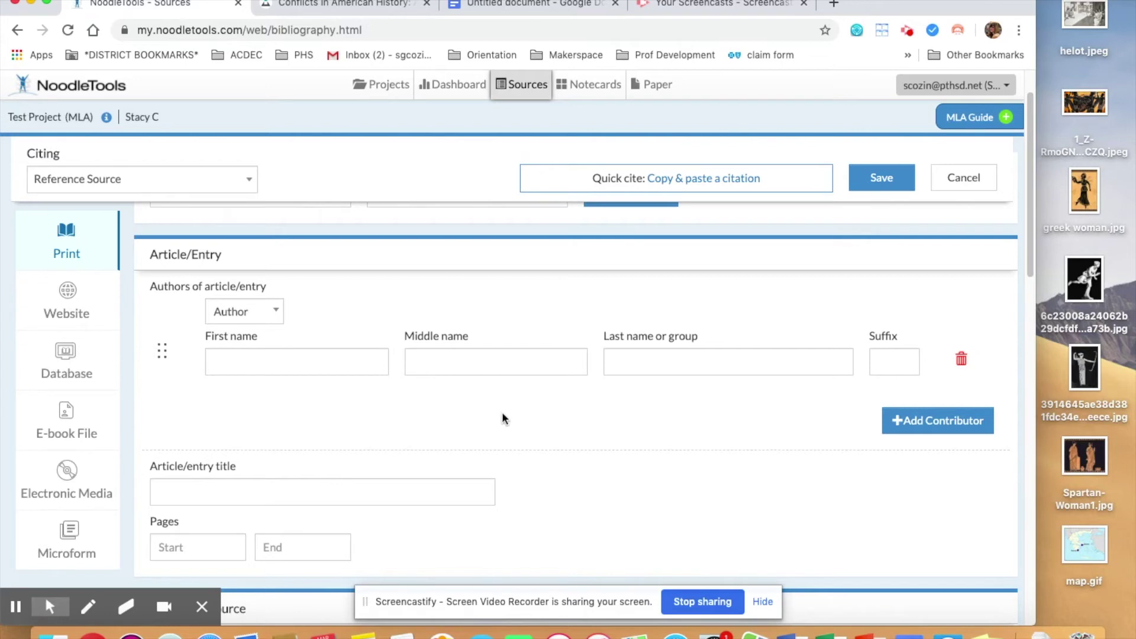
{"action": "scroll", "coordinate": [501, 419], "scroll_direction": "down", "scroll_amount": 1}
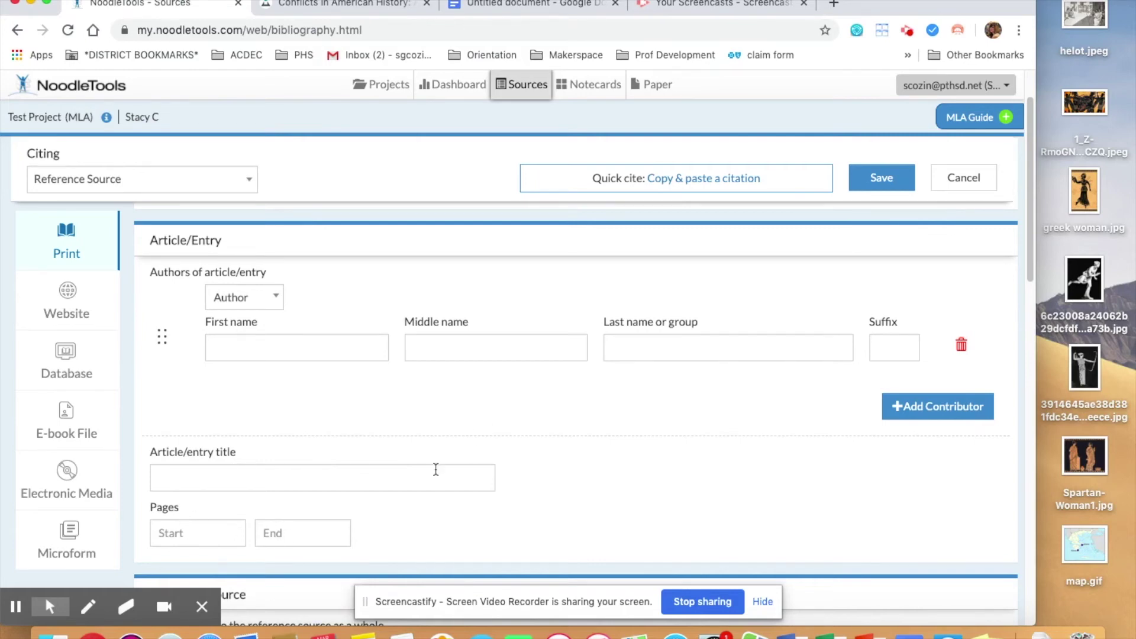
{"action": "scroll", "coordinate": [459, 423], "scroll_direction": "up", "scroll_amount": 1}
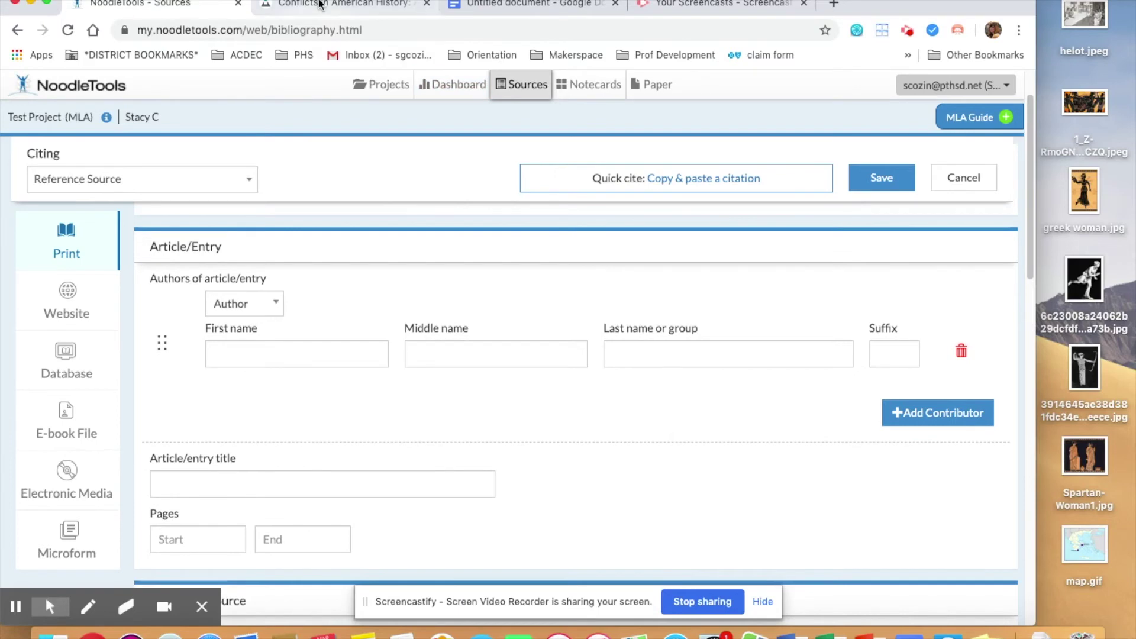
- Page through chapter 6 of the e-book to find the name of its author
{"action": "left_click", "coordinate": [373, 7]}
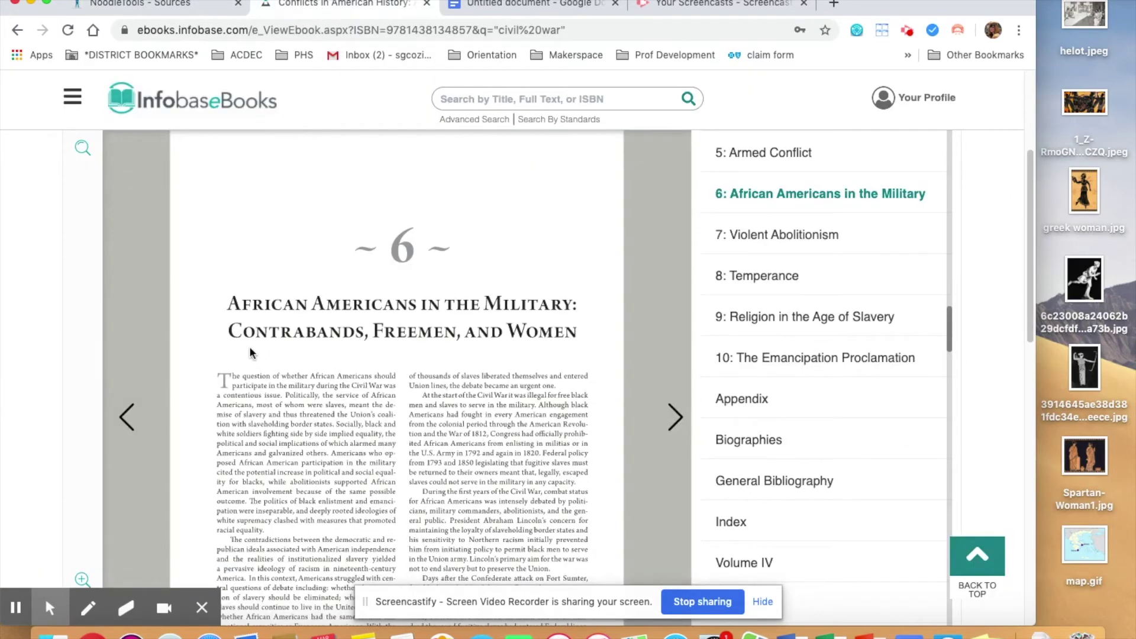
{"action": "left_click", "coordinate": [676, 418]}
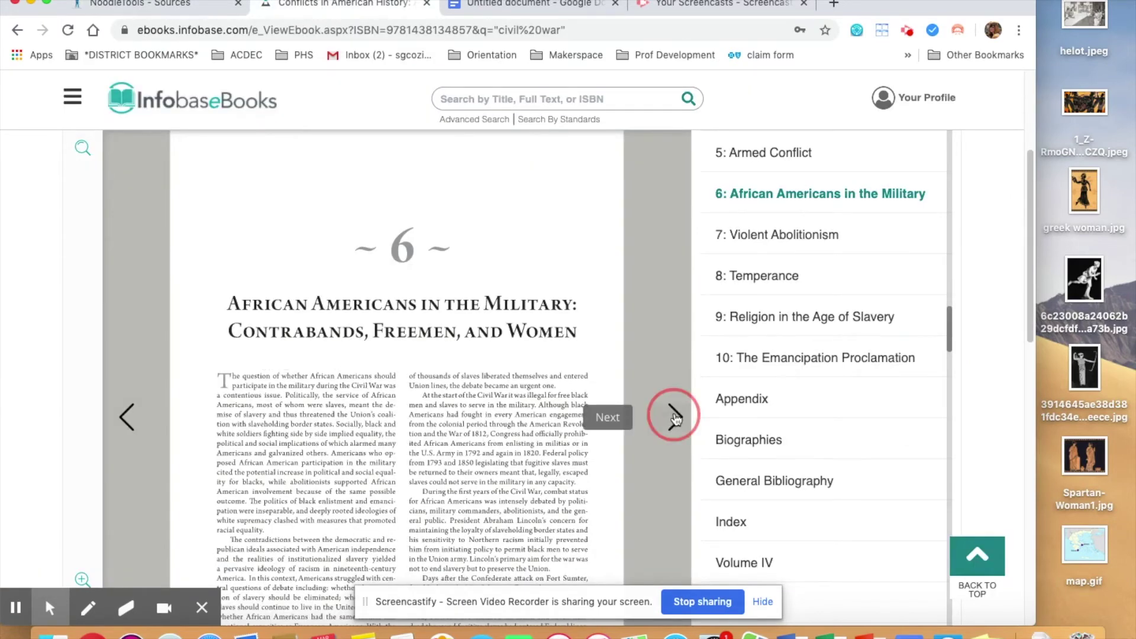
{"action": "left_click", "coordinate": [678, 418]}
{"action": "left_click", "coordinate": [677, 418]}
{"action": "left_click", "coordinate": [677, 417]}
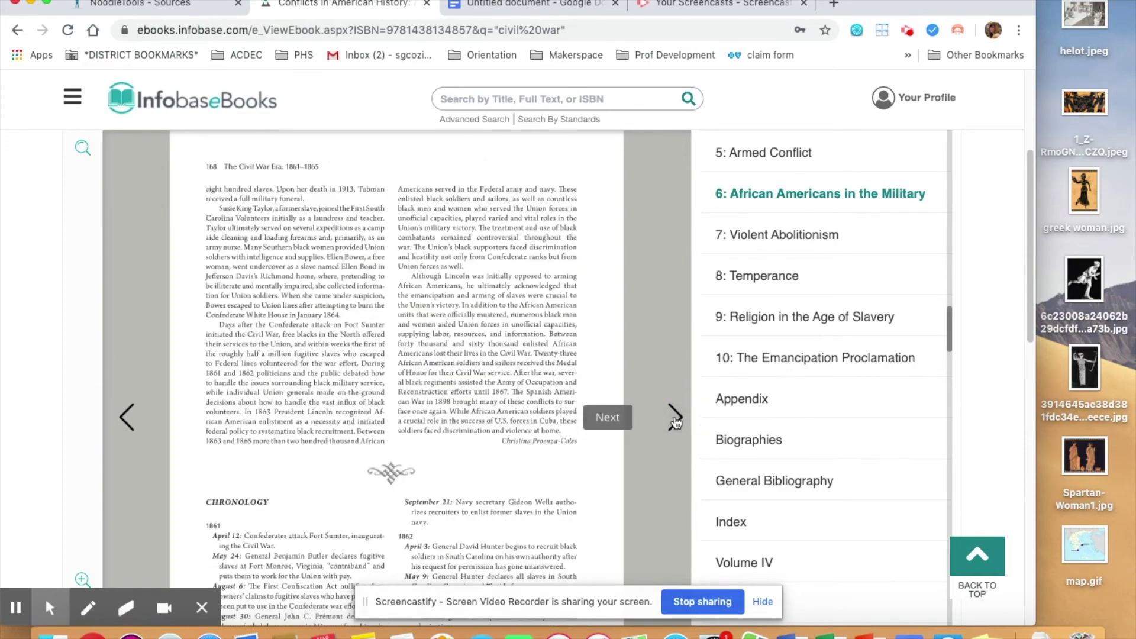
{"action": "scroll", "coordinate": [559, 436], "scroll_direction": "up", "scroll_amount": 5}
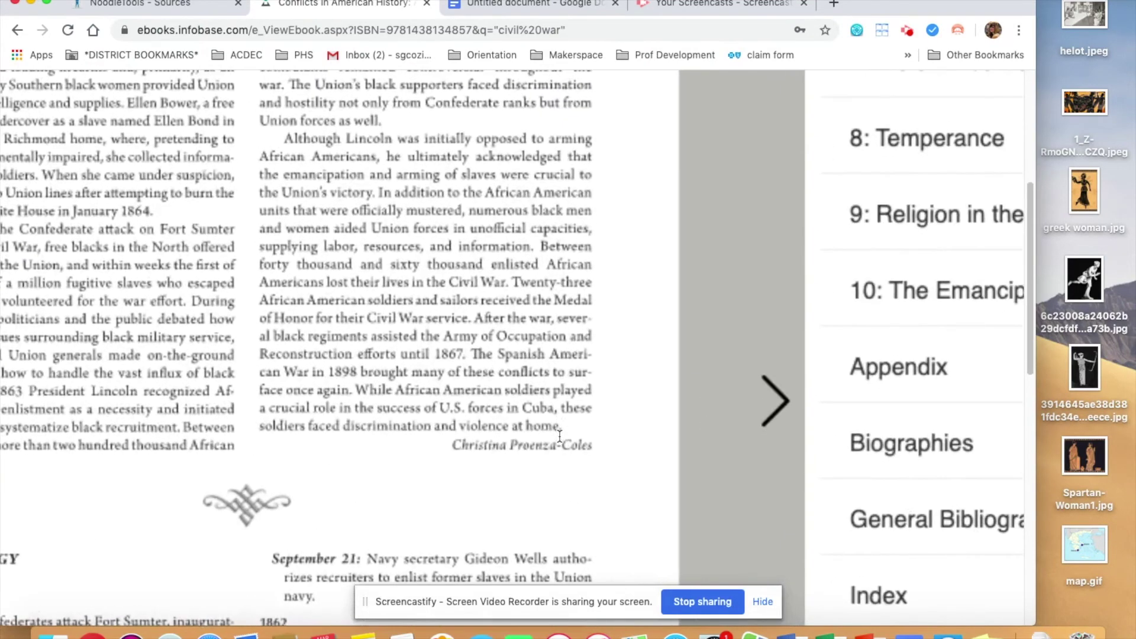
- Enter the chapter author's first and last name as the author of the article/entry
{"action": "left_click", "coordinate": [166, 5]}
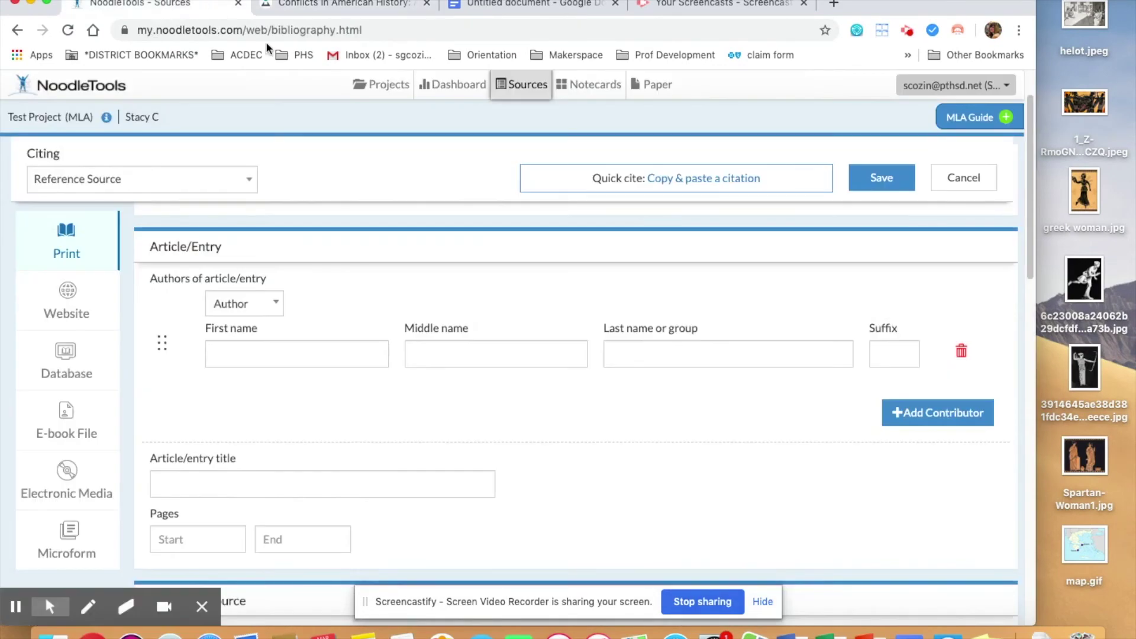
{"action": "left_click", "coordinate": [307, 352]}
{"action": "type", "text": "Christina"}
{"action": "key", "text": "Tab"}
{"action": "key", "text": "Tab"}
{"action": "type", "text": "Proe"}
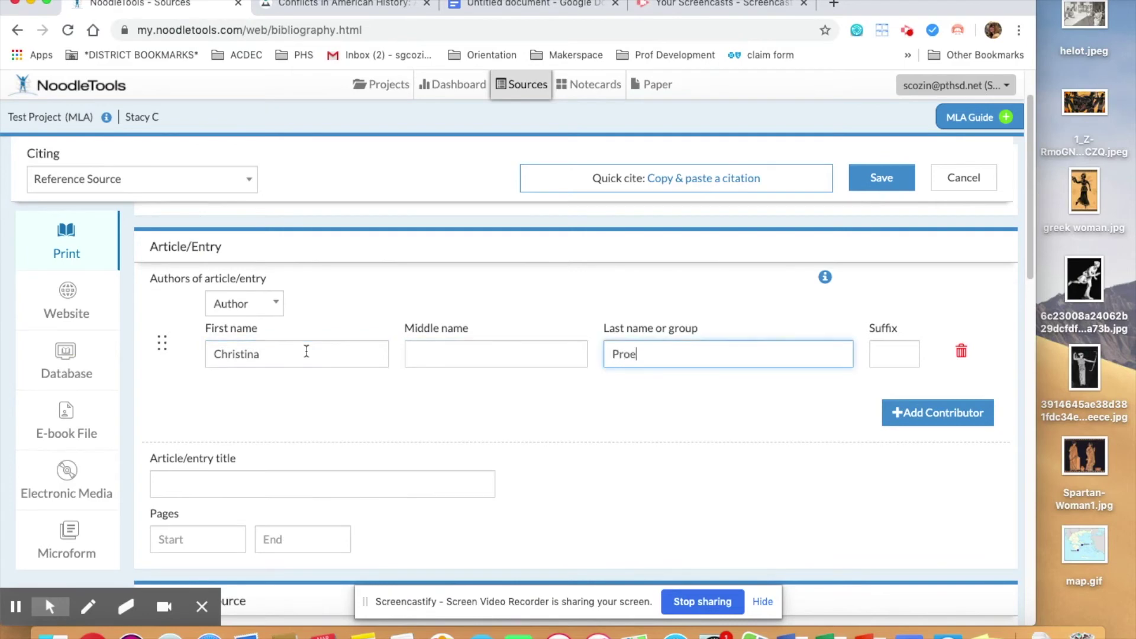
{"action": "type", "text": "nza-Coles"}
- Enter "African Americans in the Military" as the article/entry title and set its pages to 163 through 185
{"action": "left_click", "coordinate": [358, 482]}
{"action": "type", "text": "African Ame"}
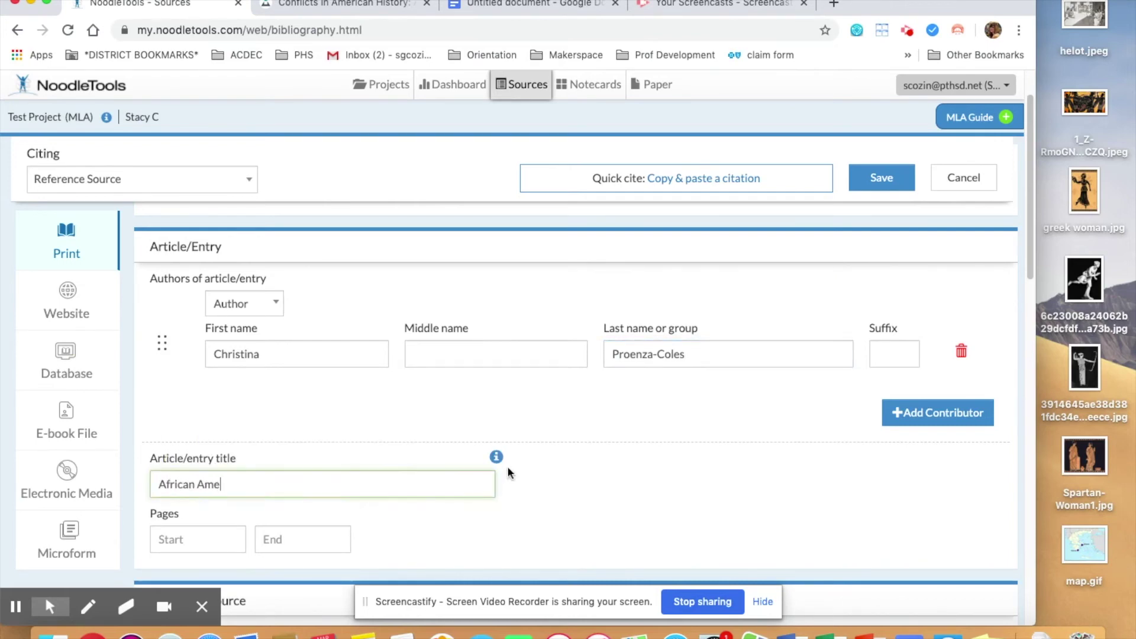
{"action": "type", "text": "ricans in the Military"}
{"action": "left_click", "coordinate": [239, 534]}
{"action": "scroll", "coordinate": [503, 464], "scroll_direction": "down", "scroll_amount": 1}
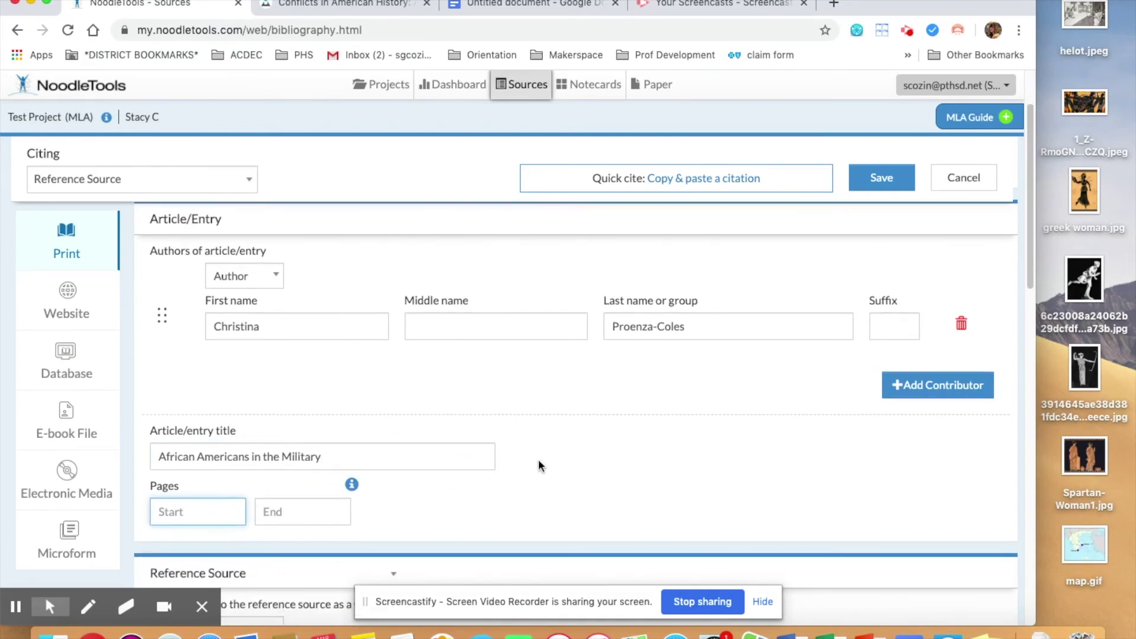
{"action": "type", "text": "163"}
{"action": "key", "text": "Tab"}
{"action": "type", "text": "1"}
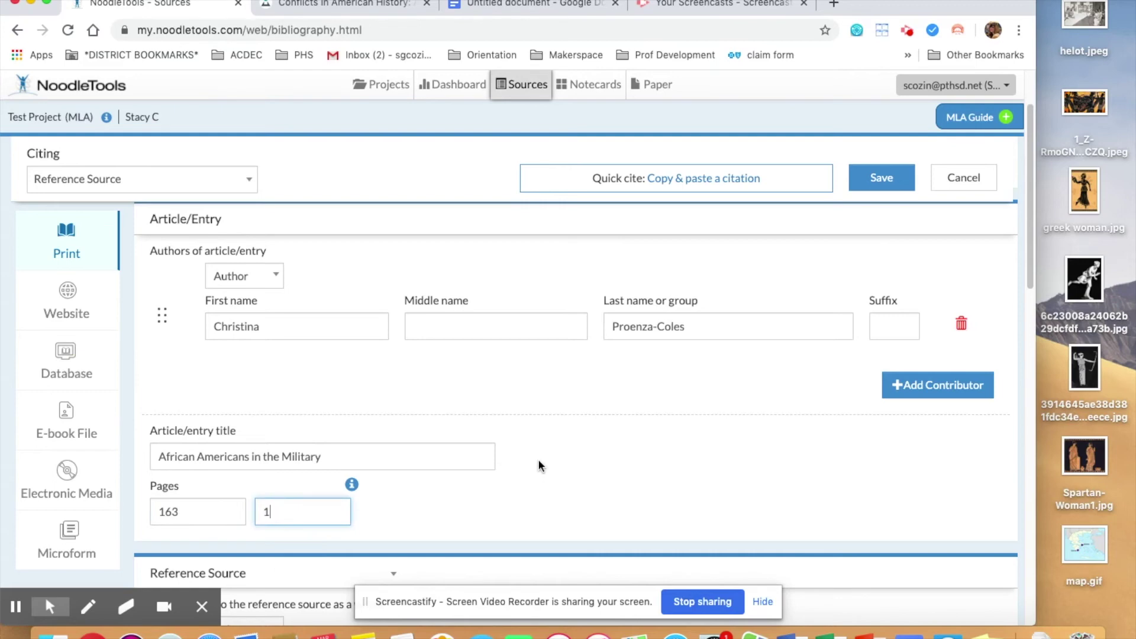
- Set the role of the first contributor to the reference source as a whole to Editor
{"action": "scroll", "coordinate": [528, 434], "scroll_direction": "down", "scroll_amount": 10}
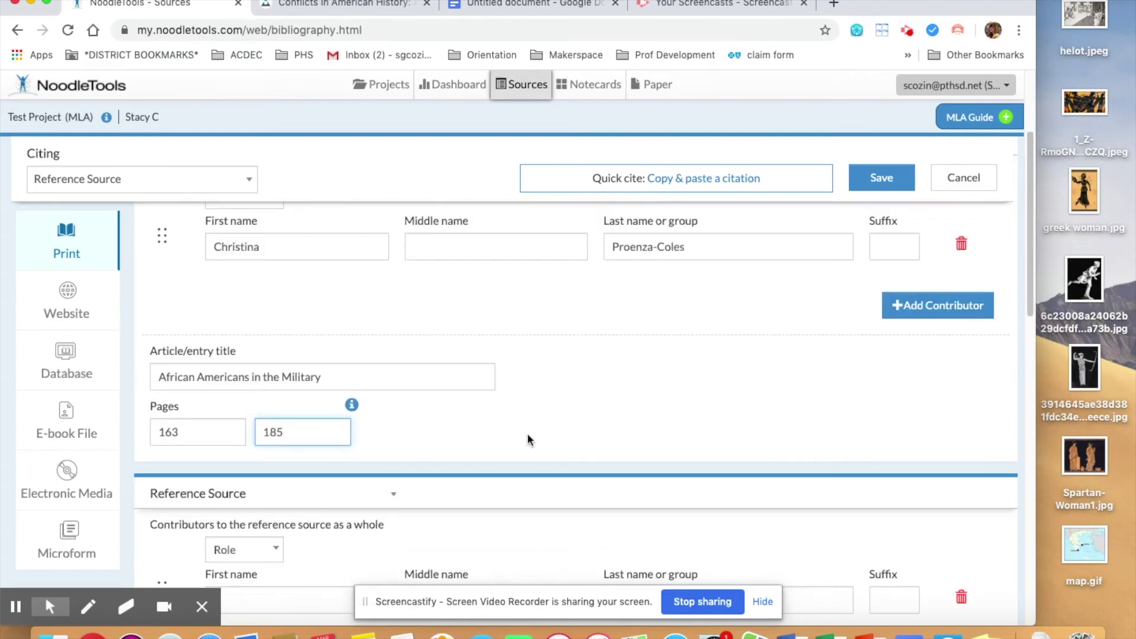
{"action": "scroll", "coordinate": [527, 433], "scroll_direction": "down", "scroll_amount": 2}
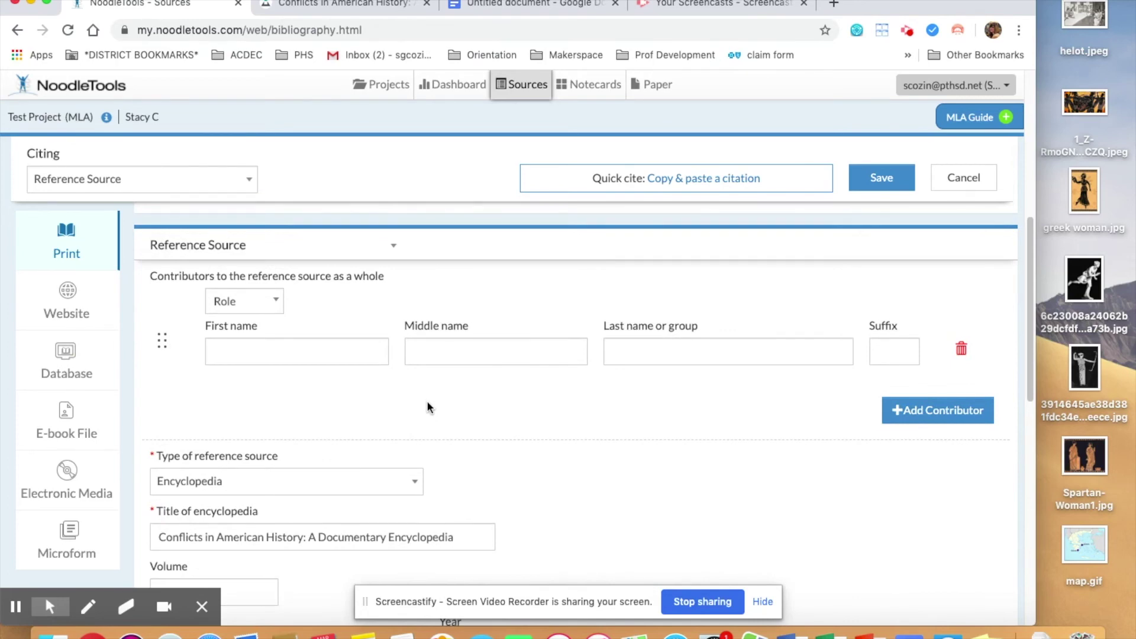
{"action": "left_click", "coordinate": [276, 301]}
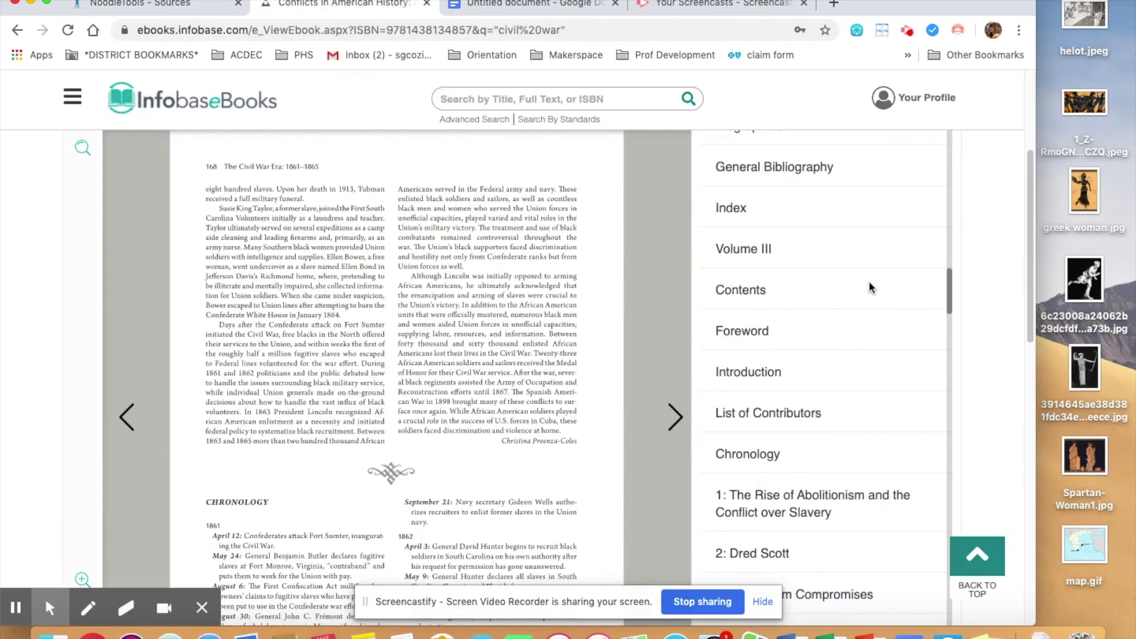
- Open the Volume III title page in the e-book and look up the names of its editors
{"action": "scroll", "coordinate": [869, 280], "scroll_direction": "up", "scroll_amount": 7}
{"action": "scroll", "coordinate": [868, 281], "scroll_direction": "down", "scroll_amount": 4}
{"action": "scroll", "coordinate": [868, 292], "scroll_direction": "down", "scroll_amount": 3}
{"action": "left_click", "coordinate": [834, 247]}
{"action": "left_click", "coordinate": [676, 417]}
{"action": "left_click", "coordinate": [675, 418]}
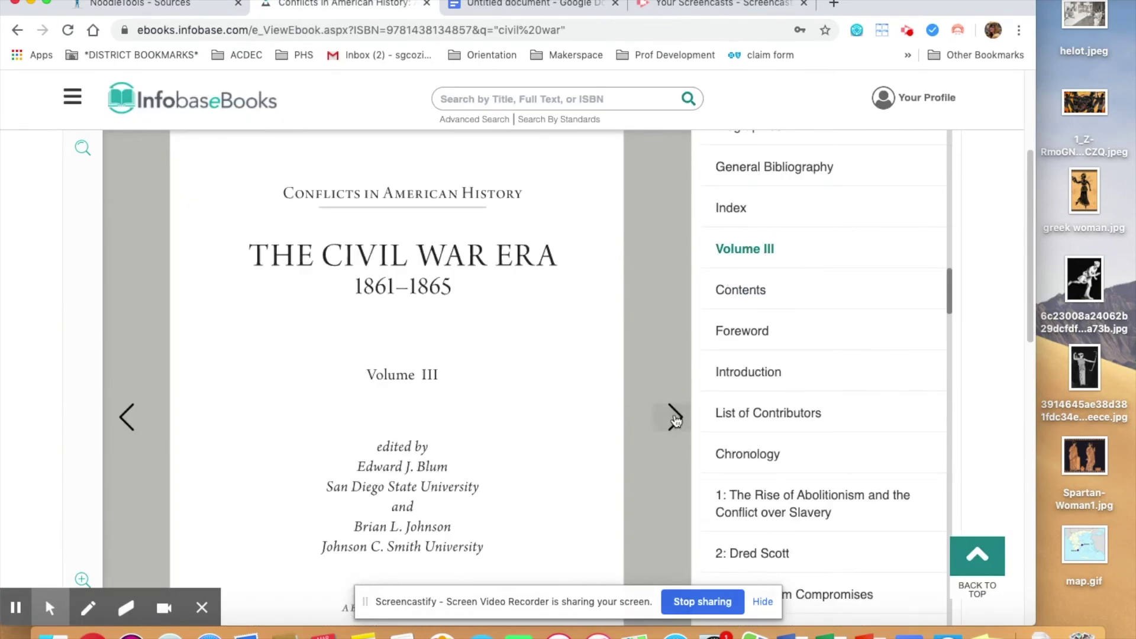
{"action": "scroll", "coordinate": [504, 387], "scroll_direction": "down", "scroll_amount": 2}
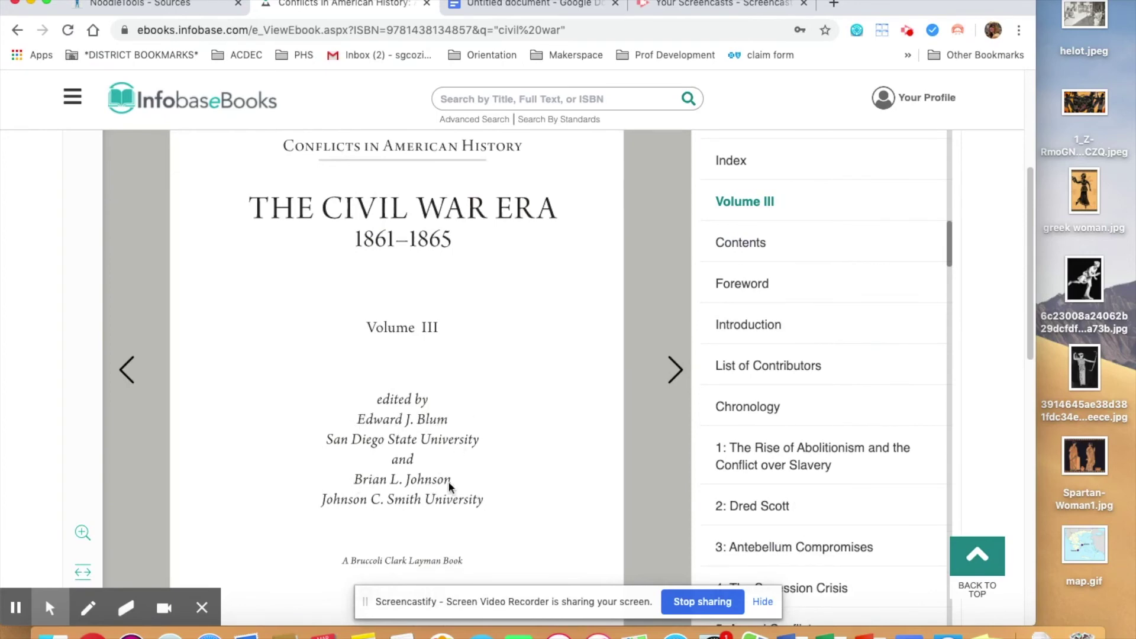
- Return to the NoodleTools citation and enter the first editor's first name, middle initial and last name
{"action": "left_click", "coordinate": [136, 4]}
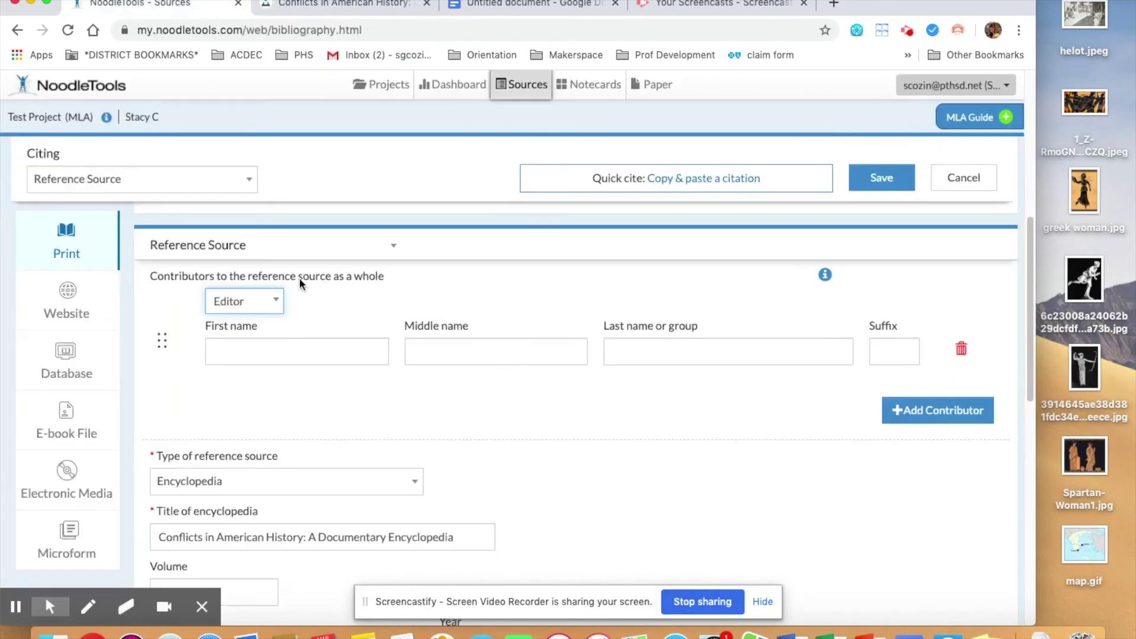
{"action": "left_click", "coordinate": [289, 340]}
{"action": "type", "text": "Edward"}
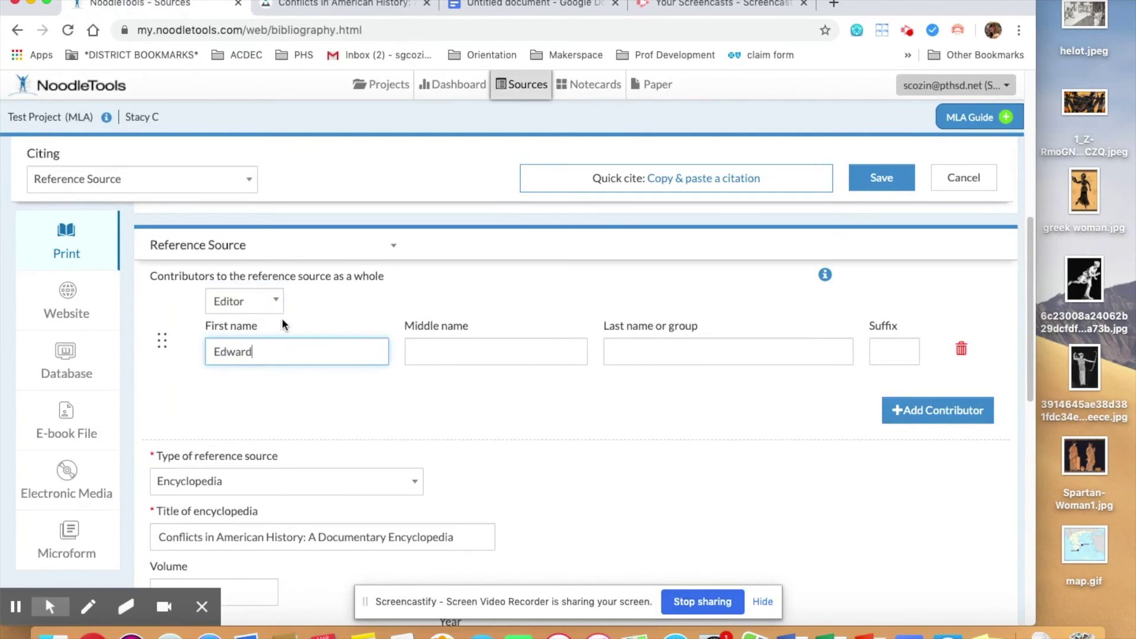
{"action": "key", "text": "Tab"}
{"action": "type", "text": "J."}
{"action": "key", "text": "Tab"}
{"action": "type", "text": "Blum"}
- Add a second contributor to the reference source with the other editor's full name and the role Editor
{"action": "left_click", "coordinate": [923, 412]}
{"action": "left_click", "coordinate": [327, 434]}
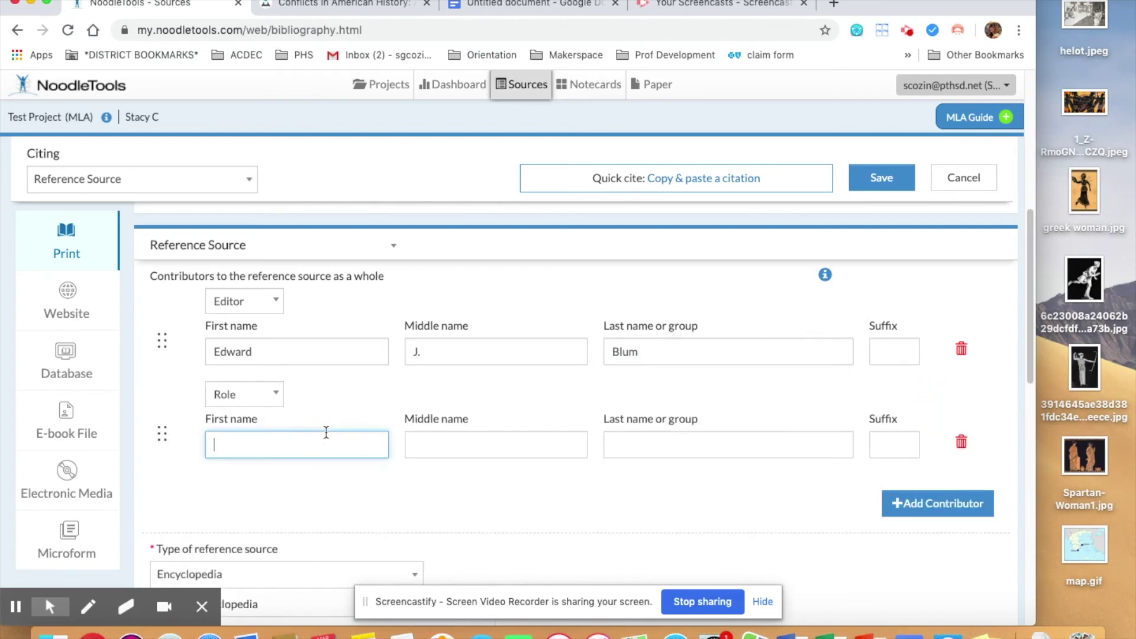
{"action": "type", "text": "Brian"}
{"action": "key", "text": "Tab"}
{"action": "type", "text": "L."}
{"action": "key", "text": "Tab"}
{"action": "type", "text": "Johnson"}
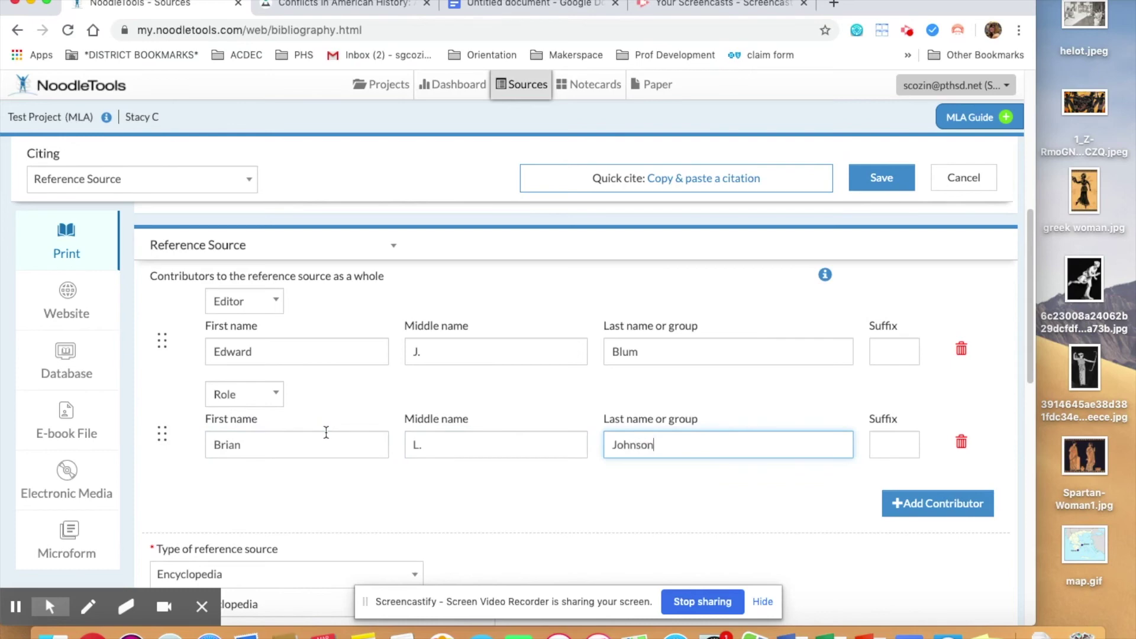
{"action": "left_click", "coordinate": [248, 395]}
{"action": "left_click", "coordinate": [241, 424]}
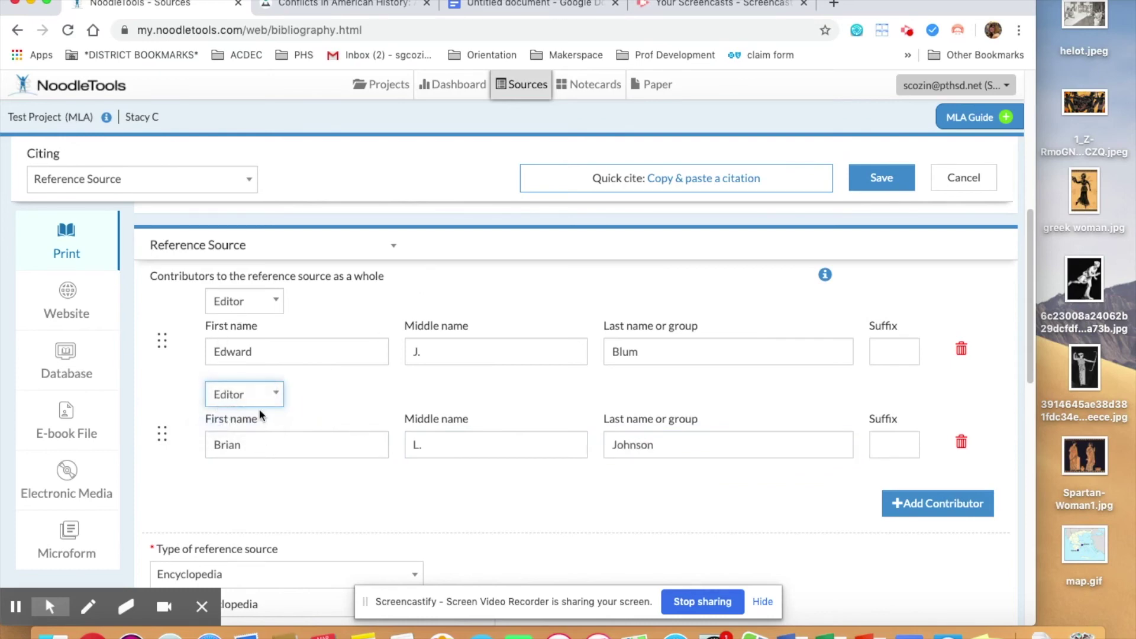
- Set the encyclopedia's volume to 3 and save the reference source citation
{"action": "scroll", "coordinate": [450, 442], "scroll_direction": "down", "scroll_amount": 5}
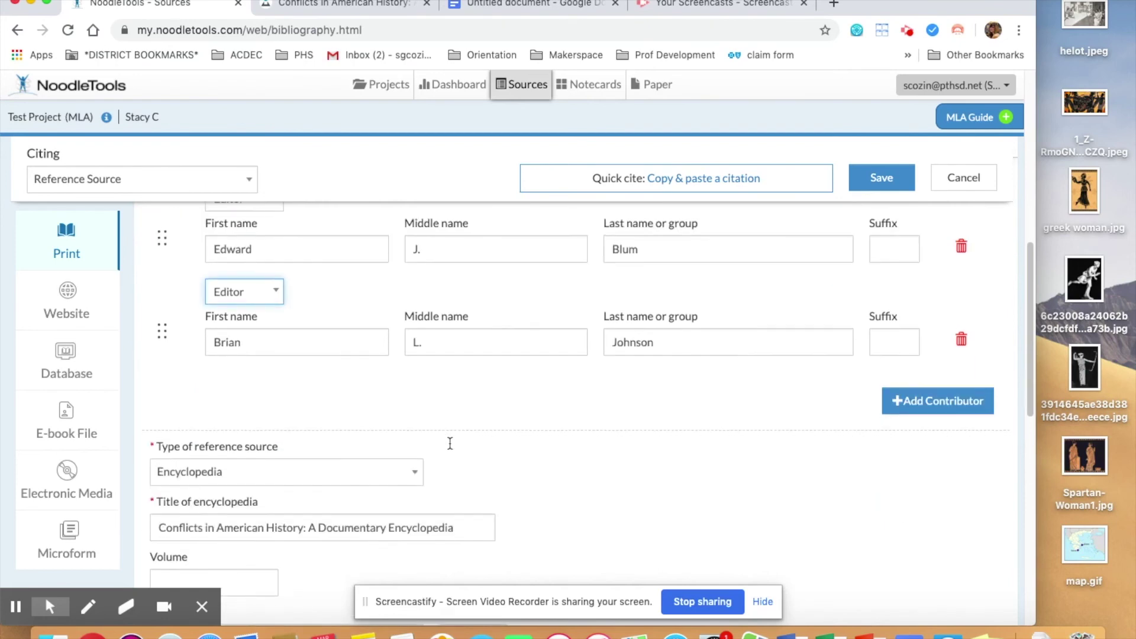
{"action": "scroll", "coordinate": [608, 382], "scroll_direction": "down", "scroll_amount": 2}
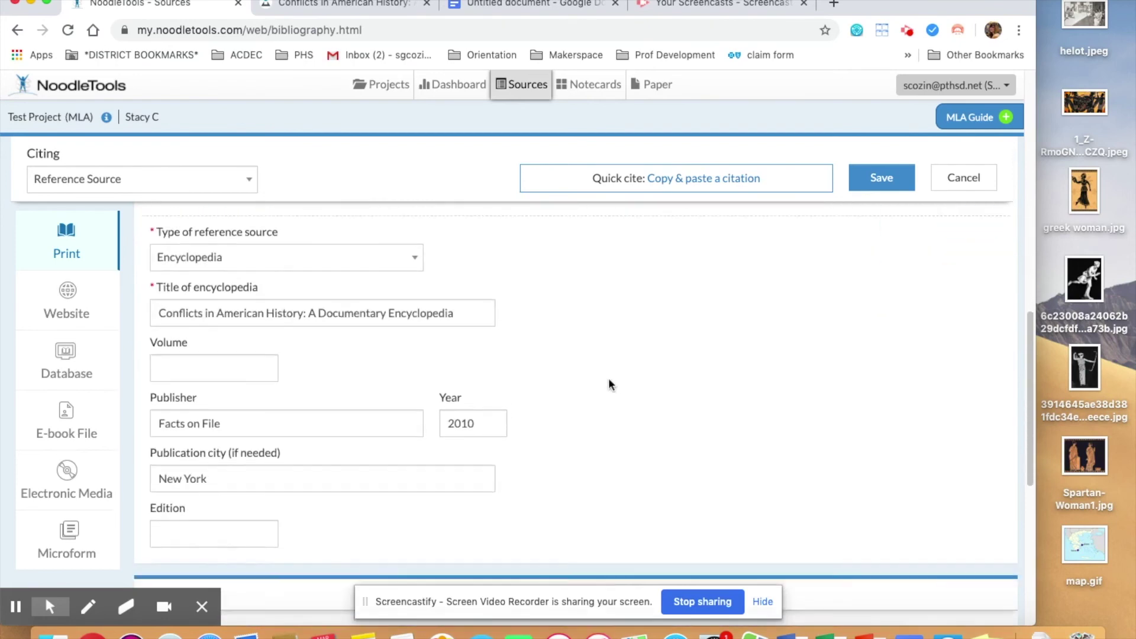
{"action": "scroll", "coordinate": [579, 328], "scroll_direction": "up", "scroll_amount": 1}
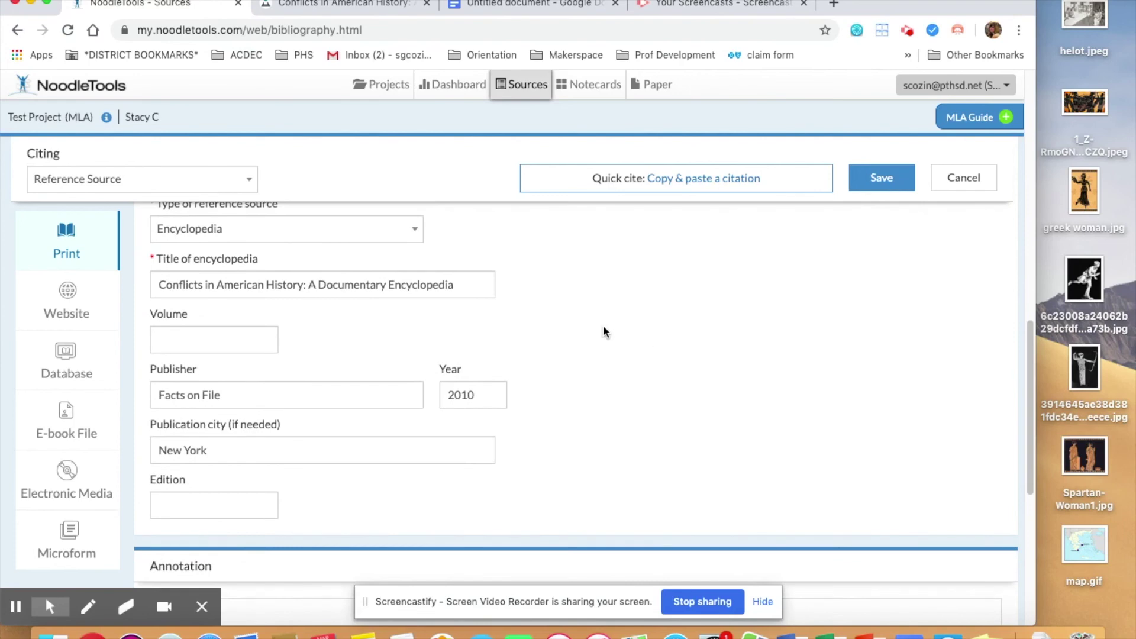
{"action": "left_click", "coordinate": [231, 341]}
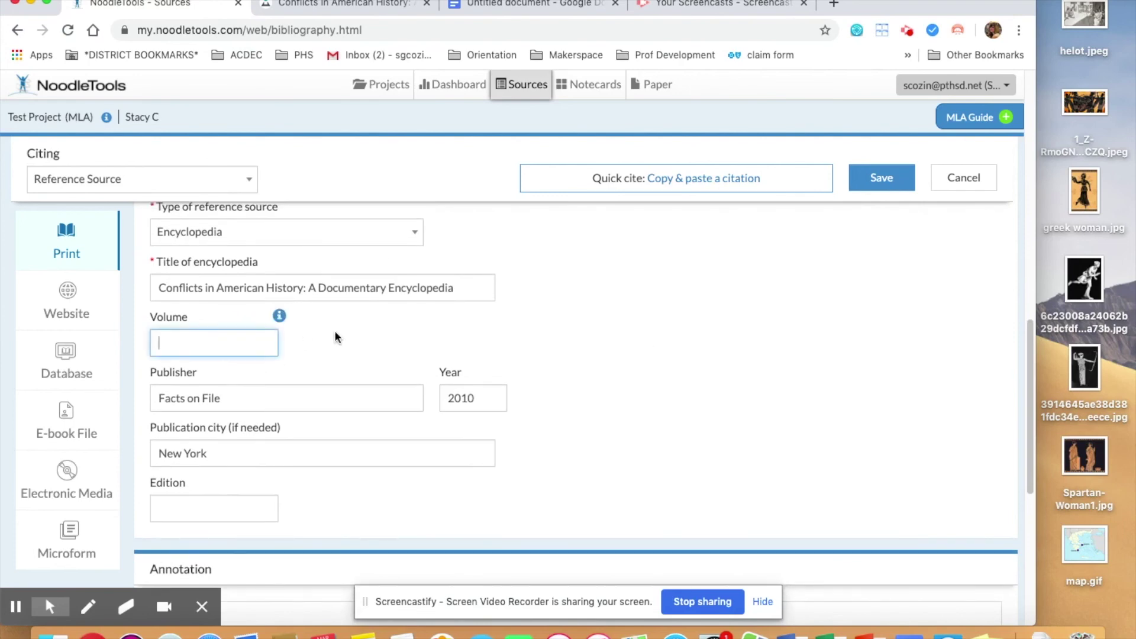
{"action": "type", "text": "3"}
{"action": "scroll", "coordinate": [576, 445], "scroll_direction": "down", "scroll_amount": 1}
{"action": "left_click", "coordinate": [877, 177]}
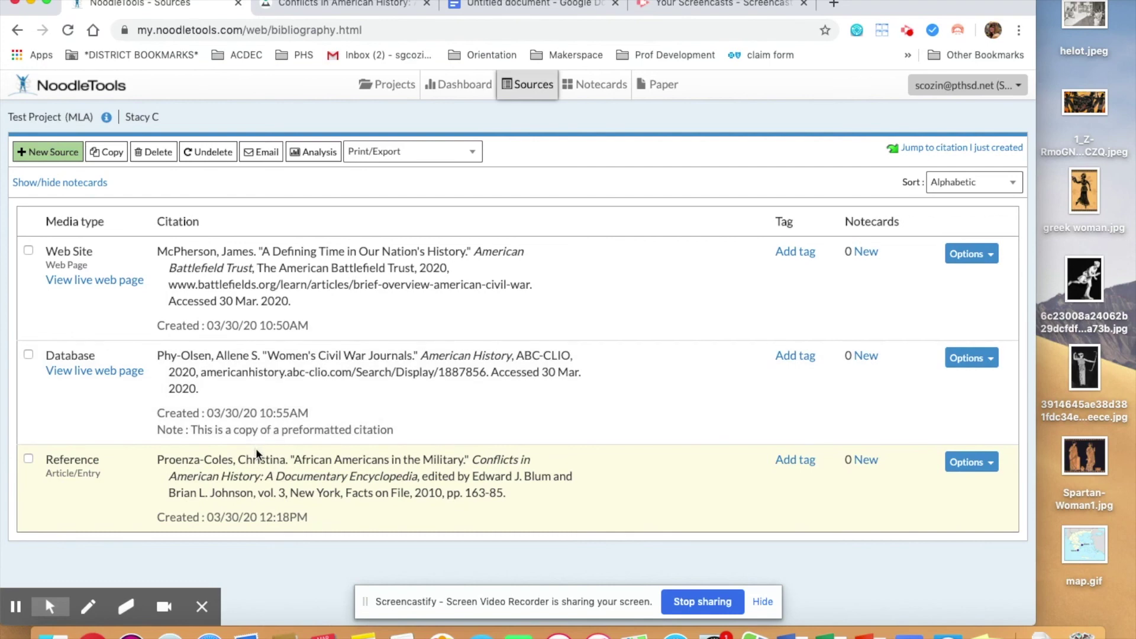
- Export the bibliography to Google Docs
{"action": "left_click", "coordinate": [402, 158]}
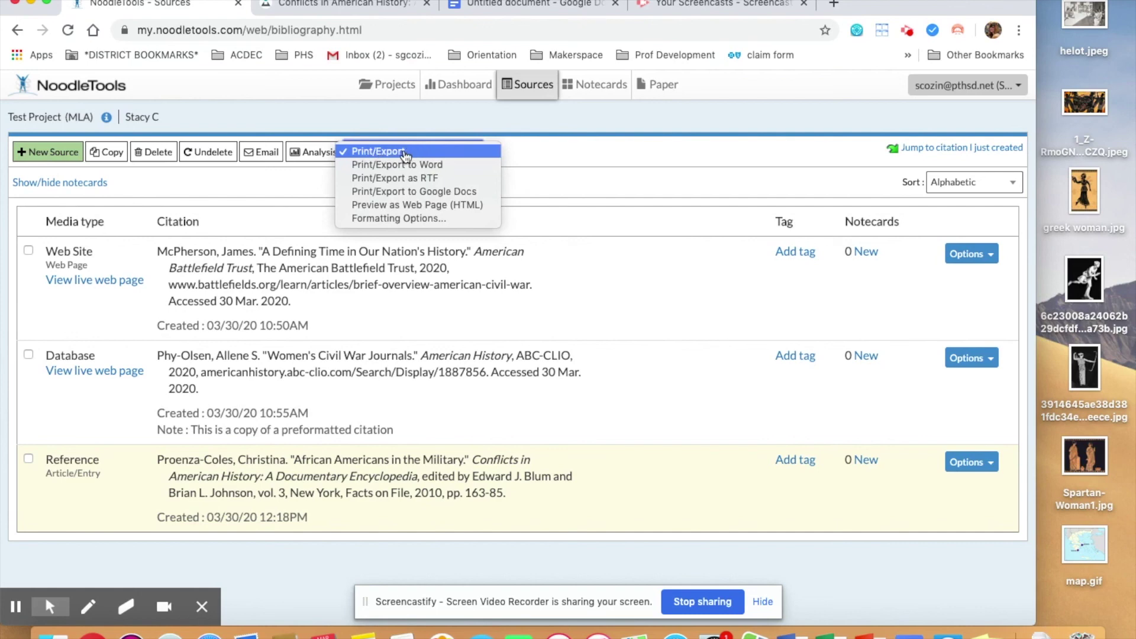
{"action": "left_click", "coordinate": [414, 191]}
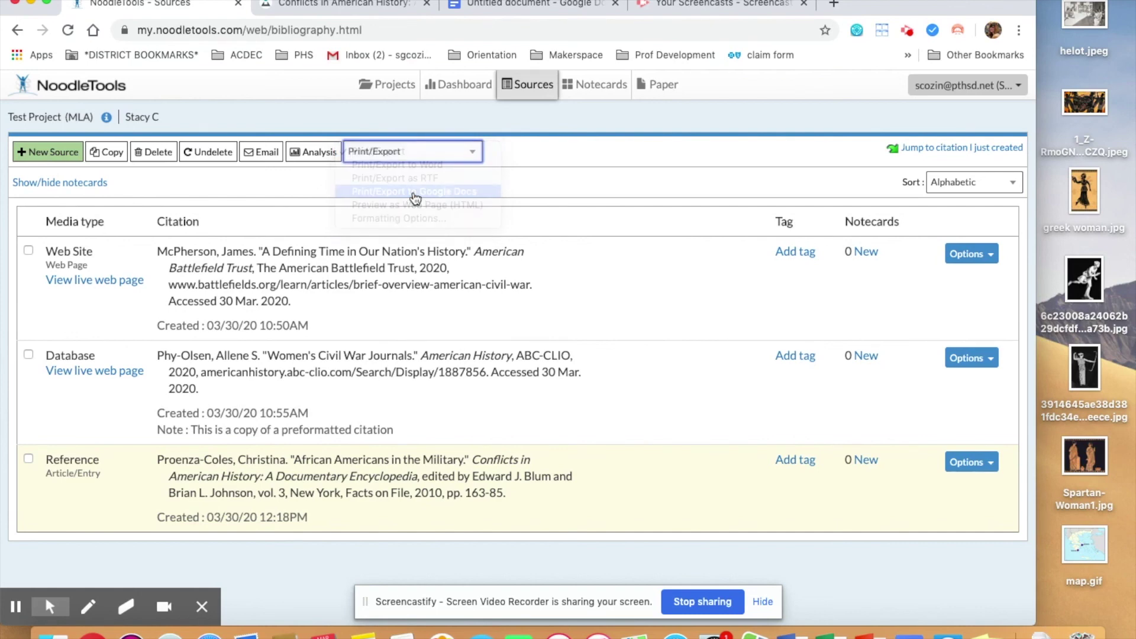